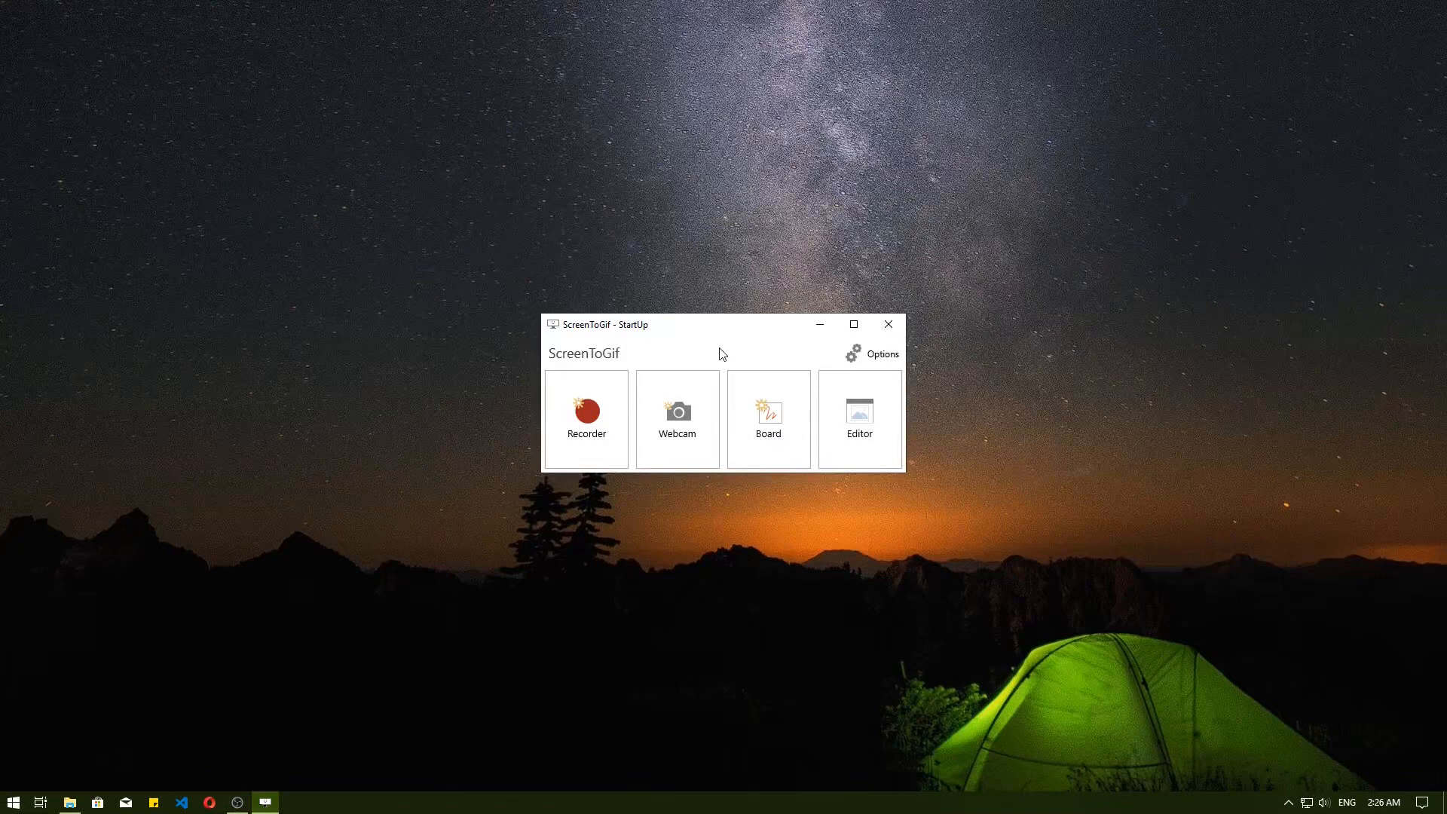
Open the editor and create a blank project 500 wide and 200 high with a white background.
{"action": "left_click", "coordinate": [861, 406]}
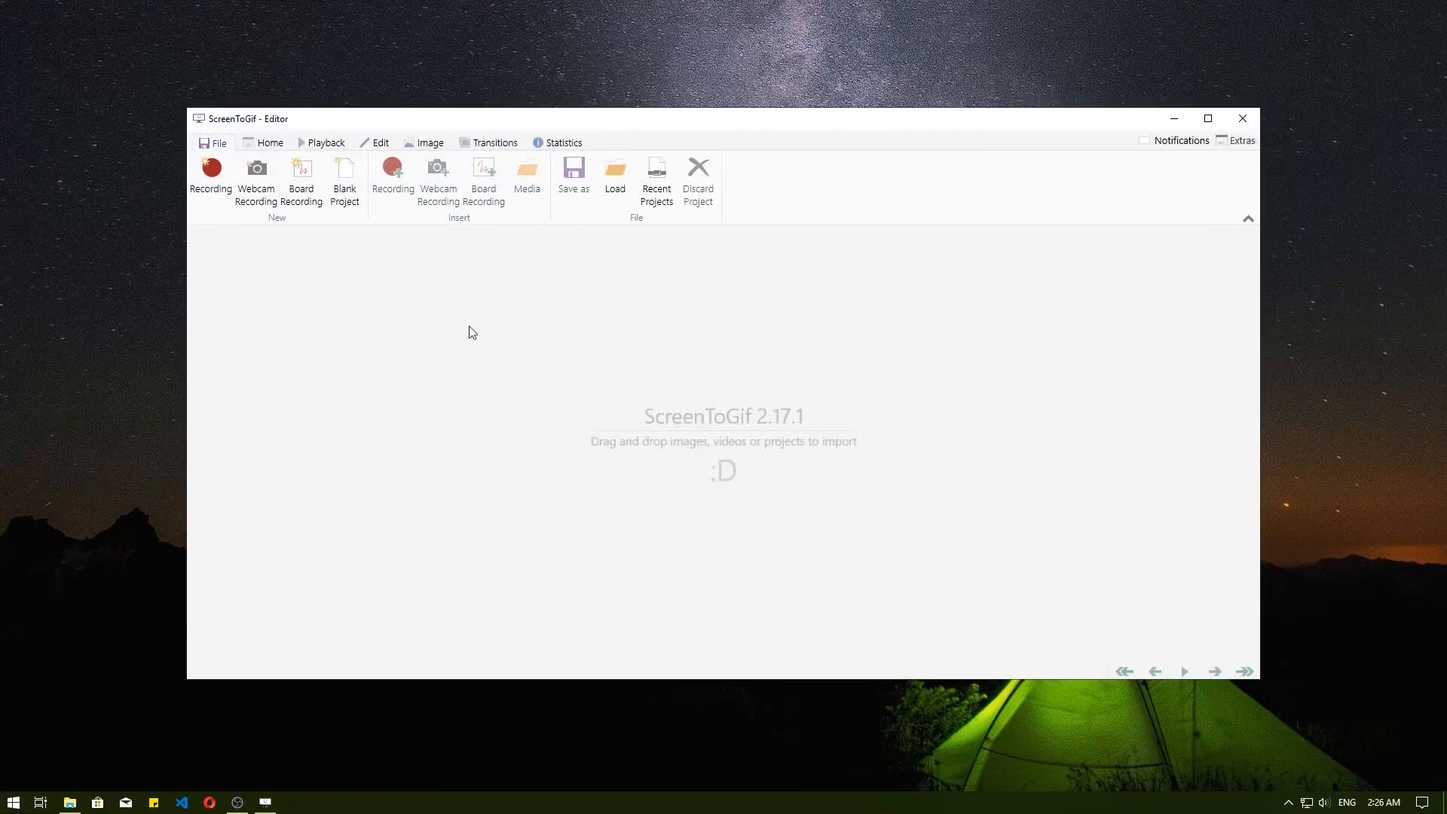
{"action": "left_click", "coordinate": [357, 188]}
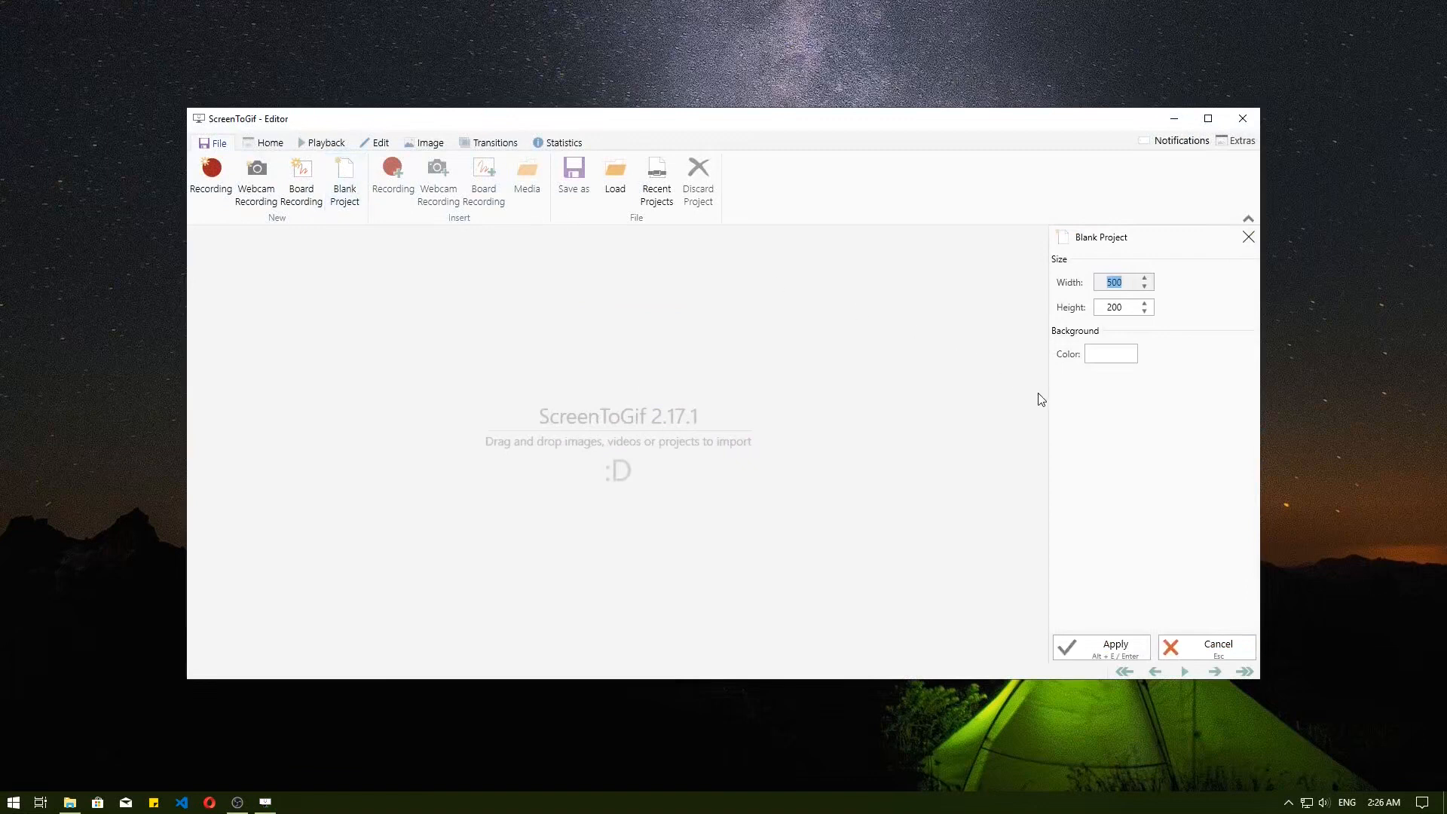
{"action": "left_click", "coordinate": [1117, 645]}
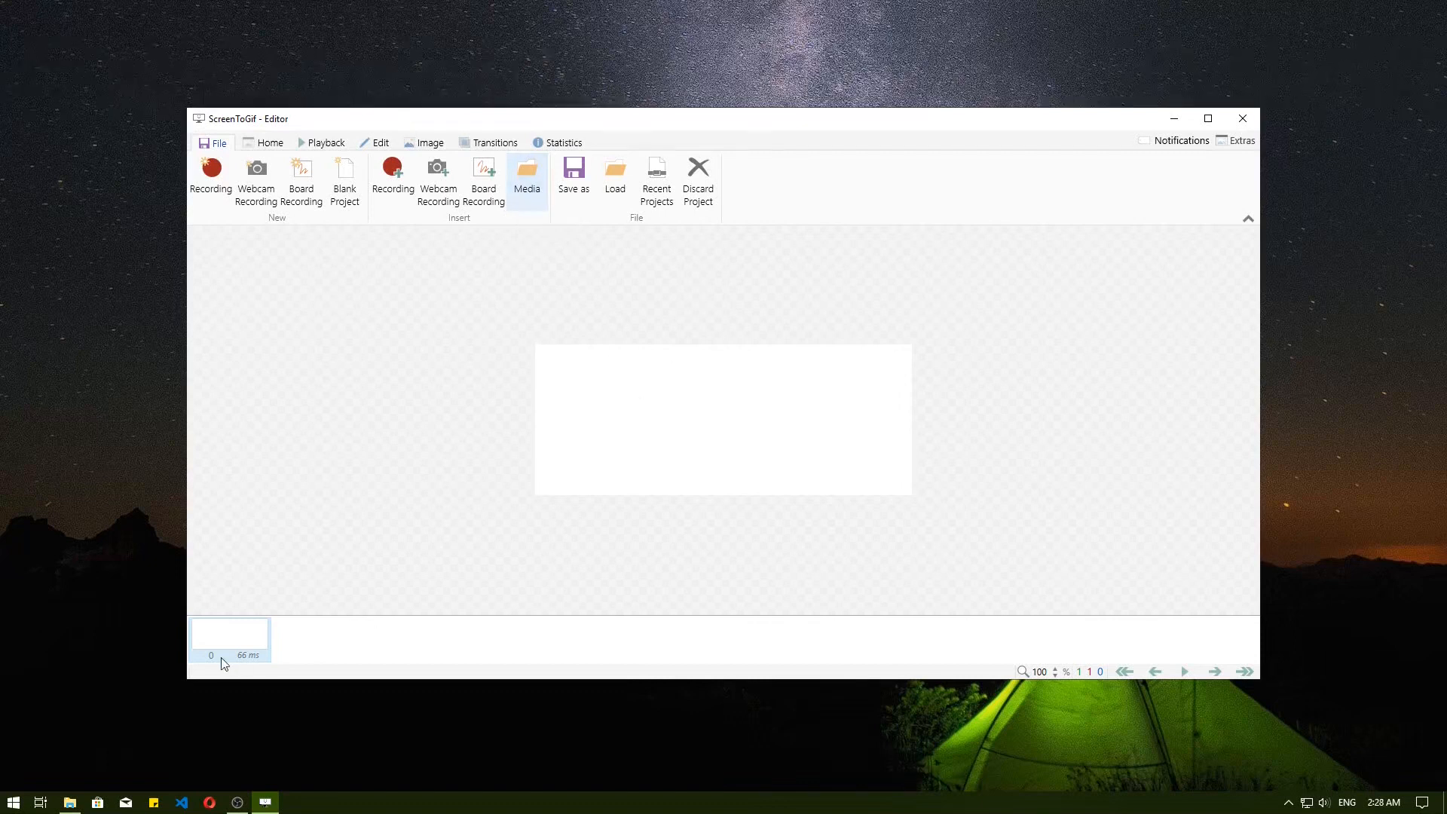
Import yj013.mp4 from the screen to gif folder, limited to 958868–982035 ms, and insert its frames before frame 0.
{"action": "left_click", "coordinate": [76, 807]}
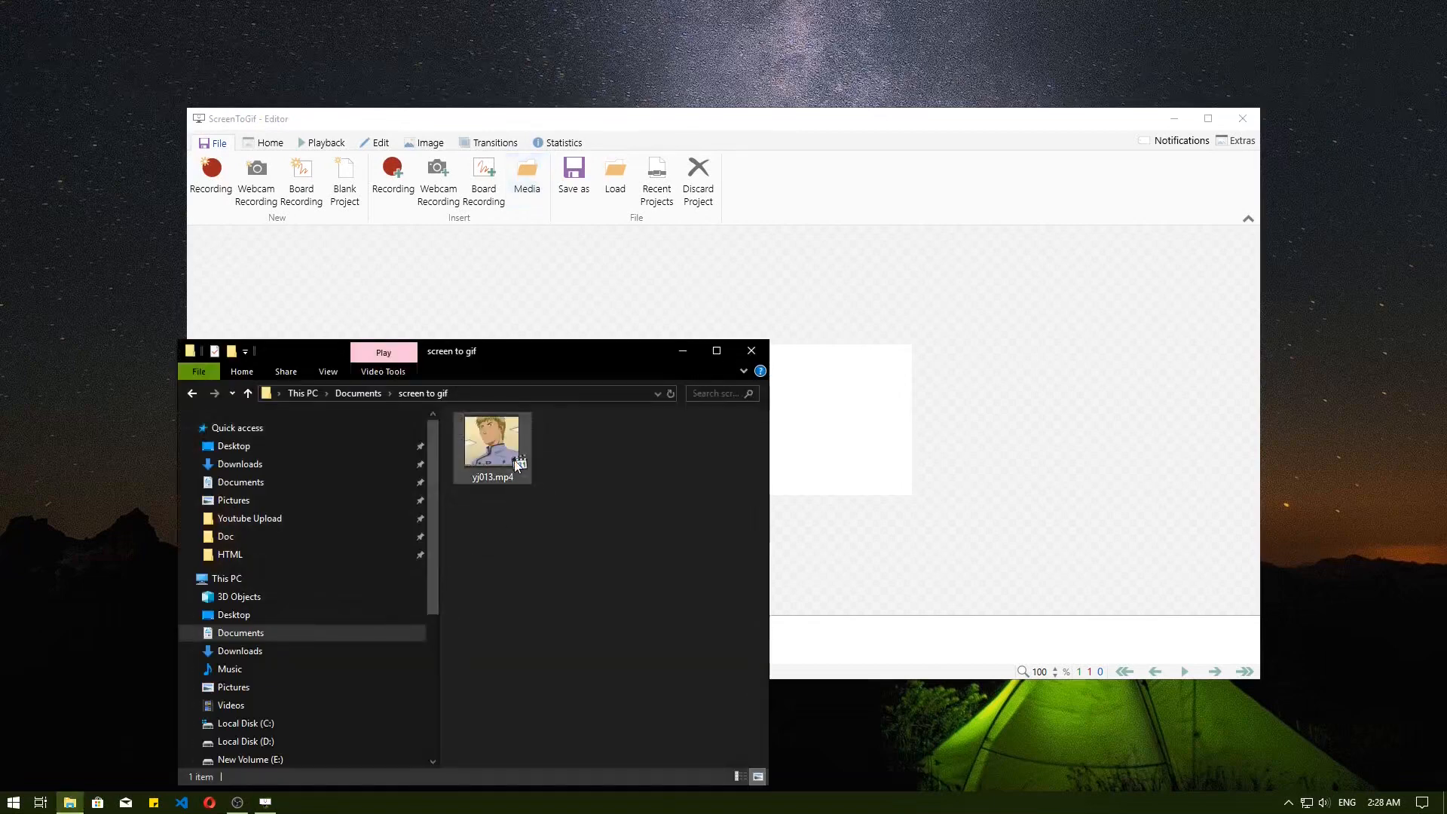
{"action": "left_click_drag", "start_coordinate": [496, 451], "coordinate": [866, 355]}
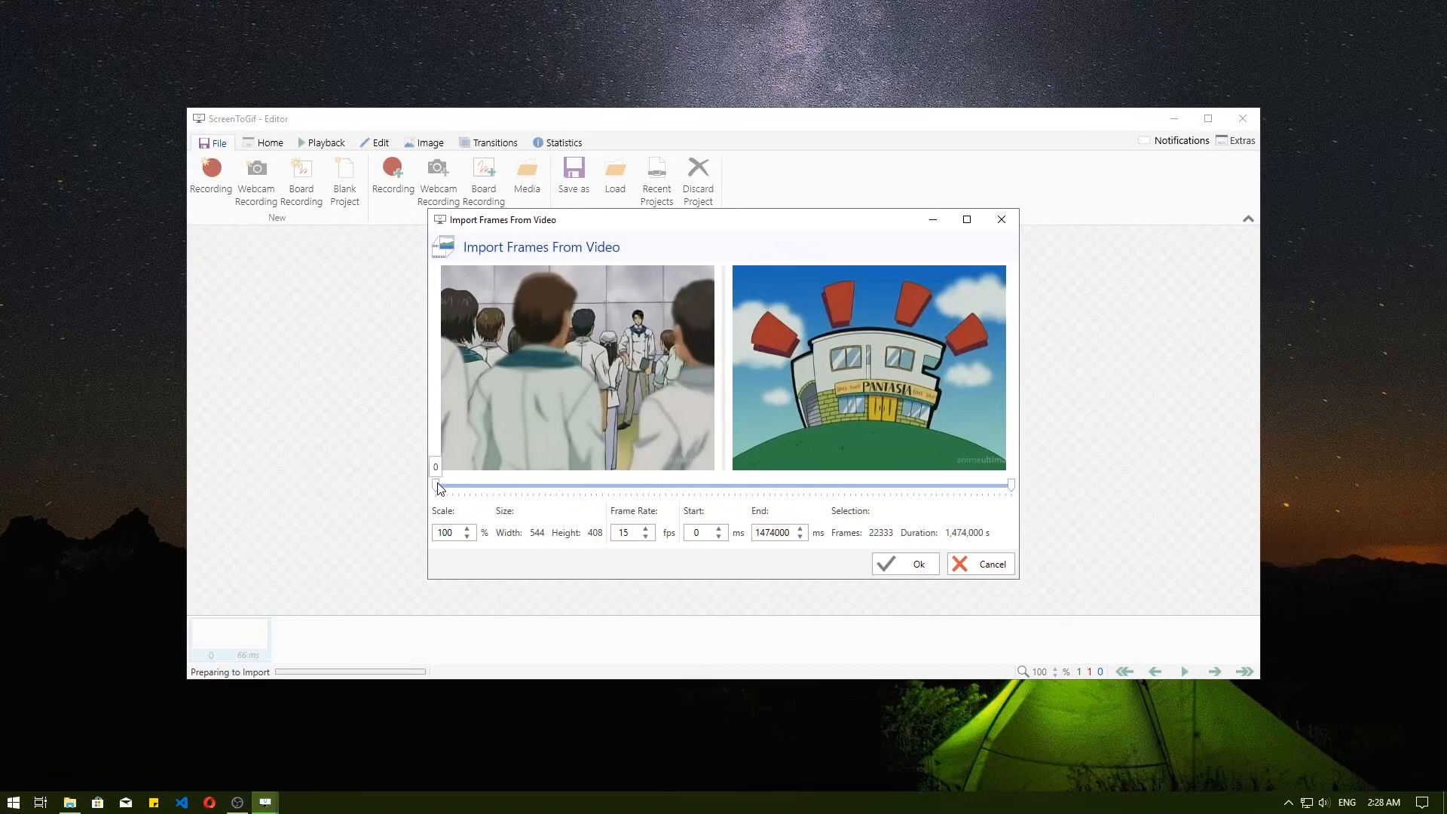
{"action": "left_click_drag", "start_coordinate": [439, 488], "coordinate": [814, 490]}
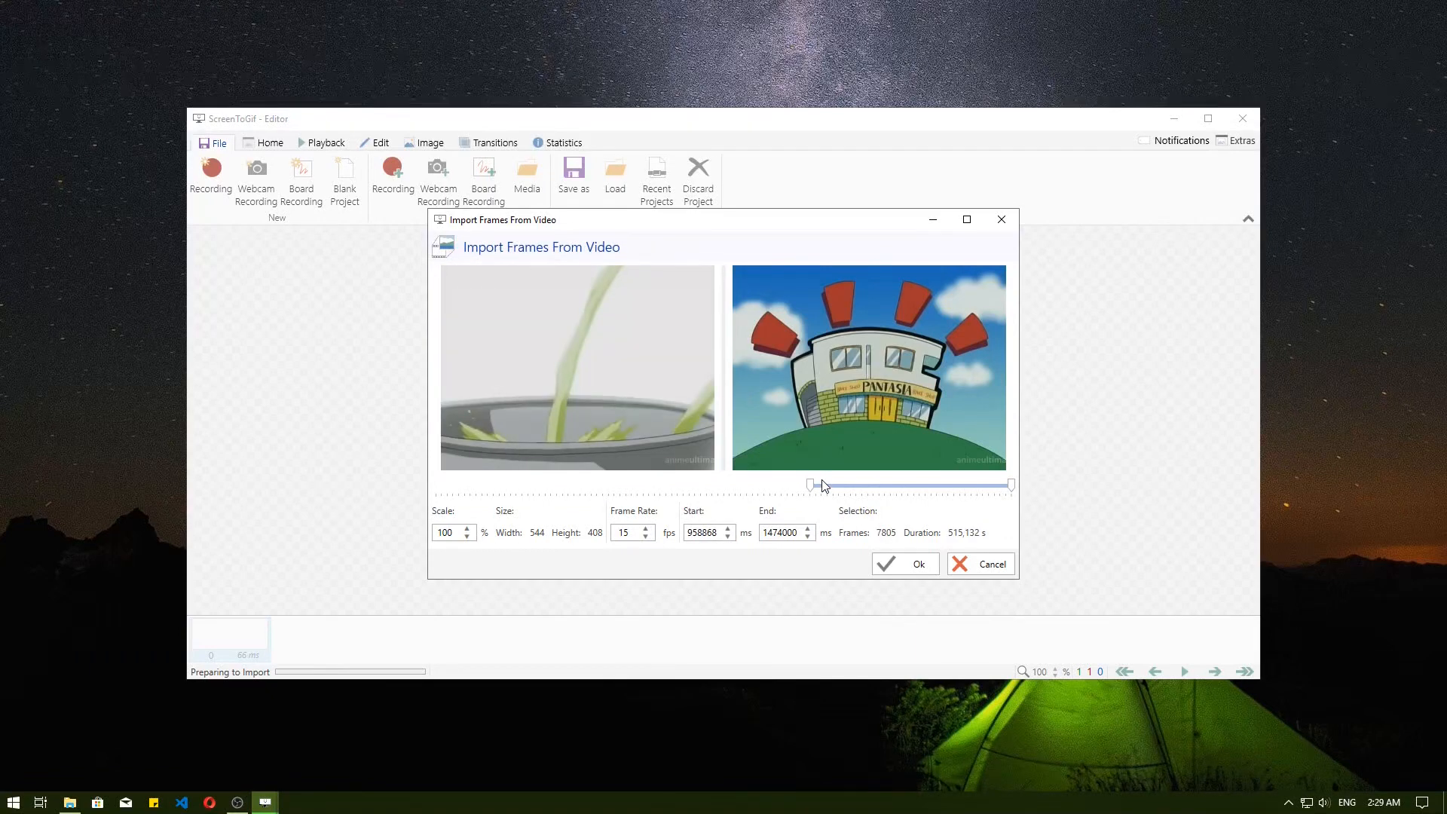
{"action": "left_click_drag", "start_coordinate": [1011, 486], "coordinate": [817, 495]}
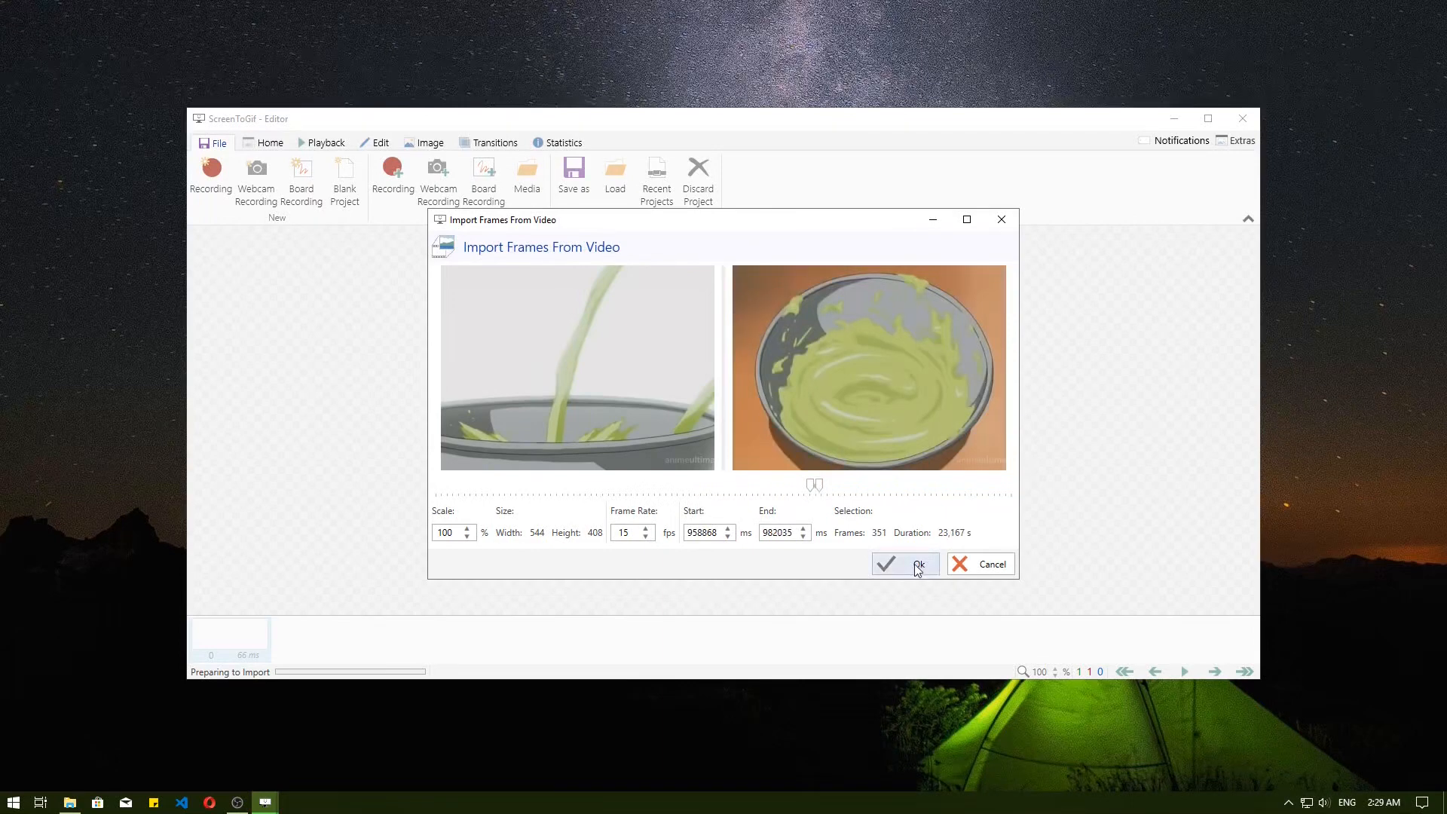
{"action": "left_click", "coordinate": [913, 566]}
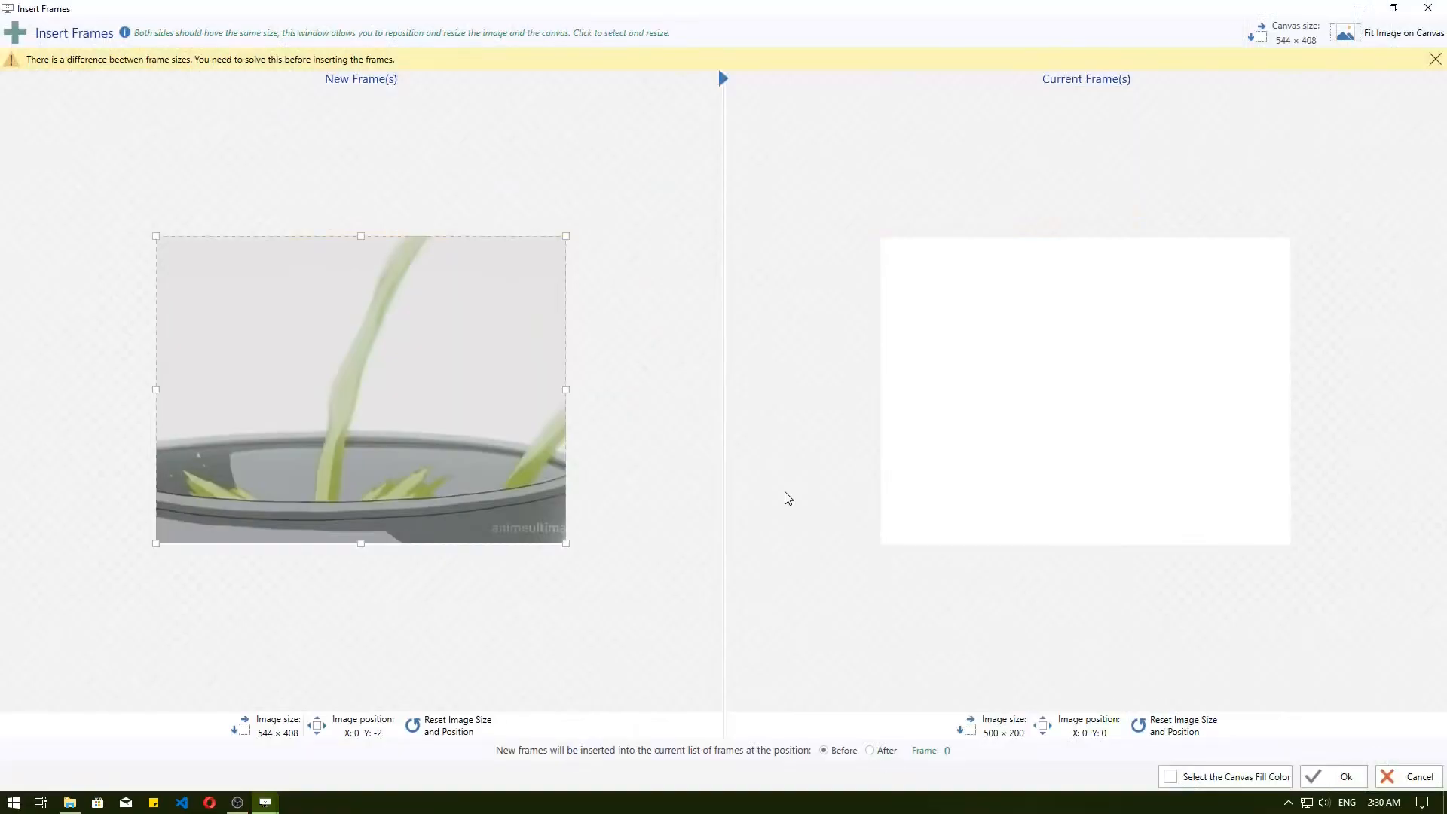
{"action": "left_click", "coordinate": [1347, 777]}
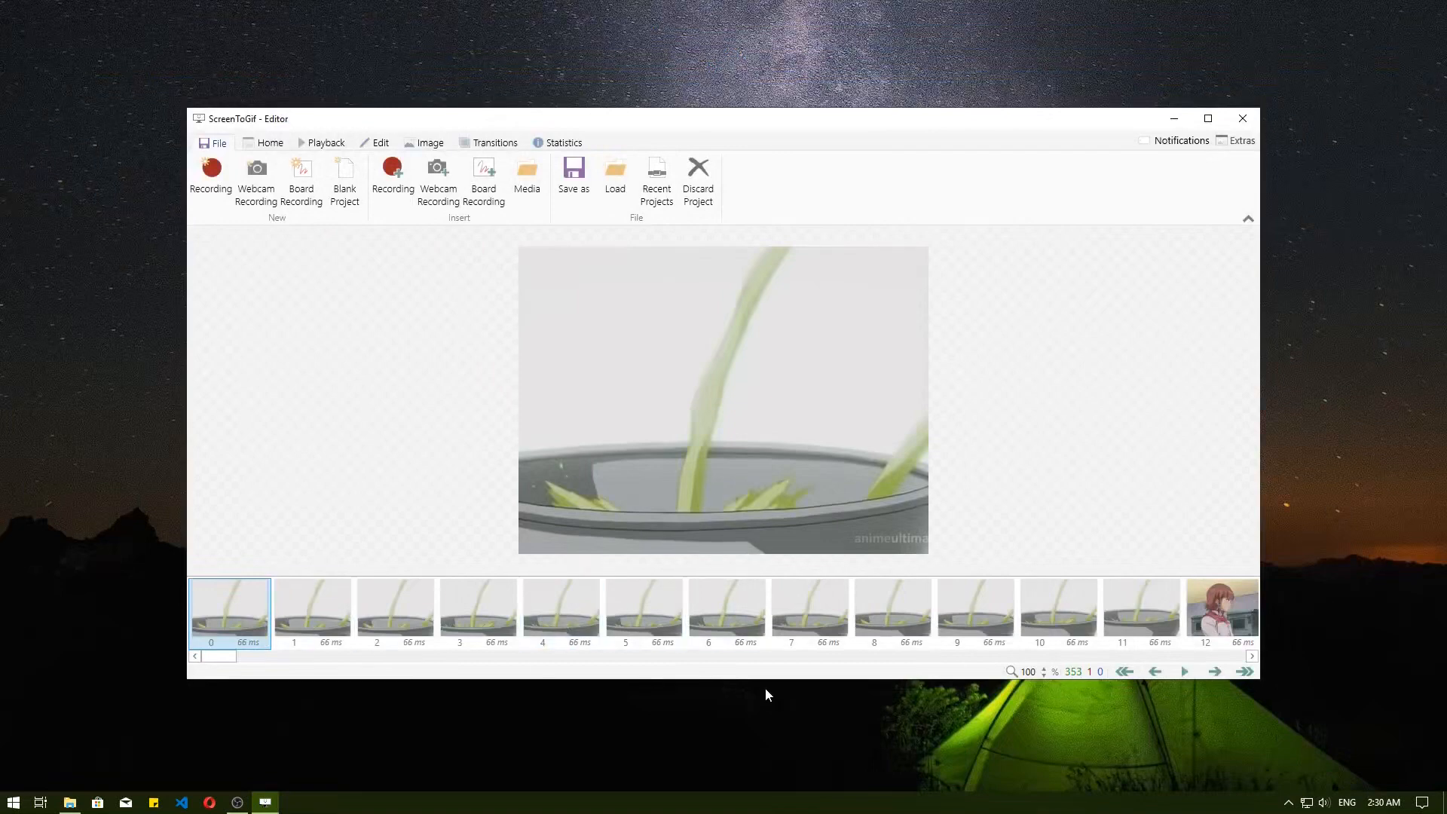
Play the imported frames briefly as a preview, pause, and maximize the editor window.
{"action": "left_click", "coordinate": [1184, 671]}
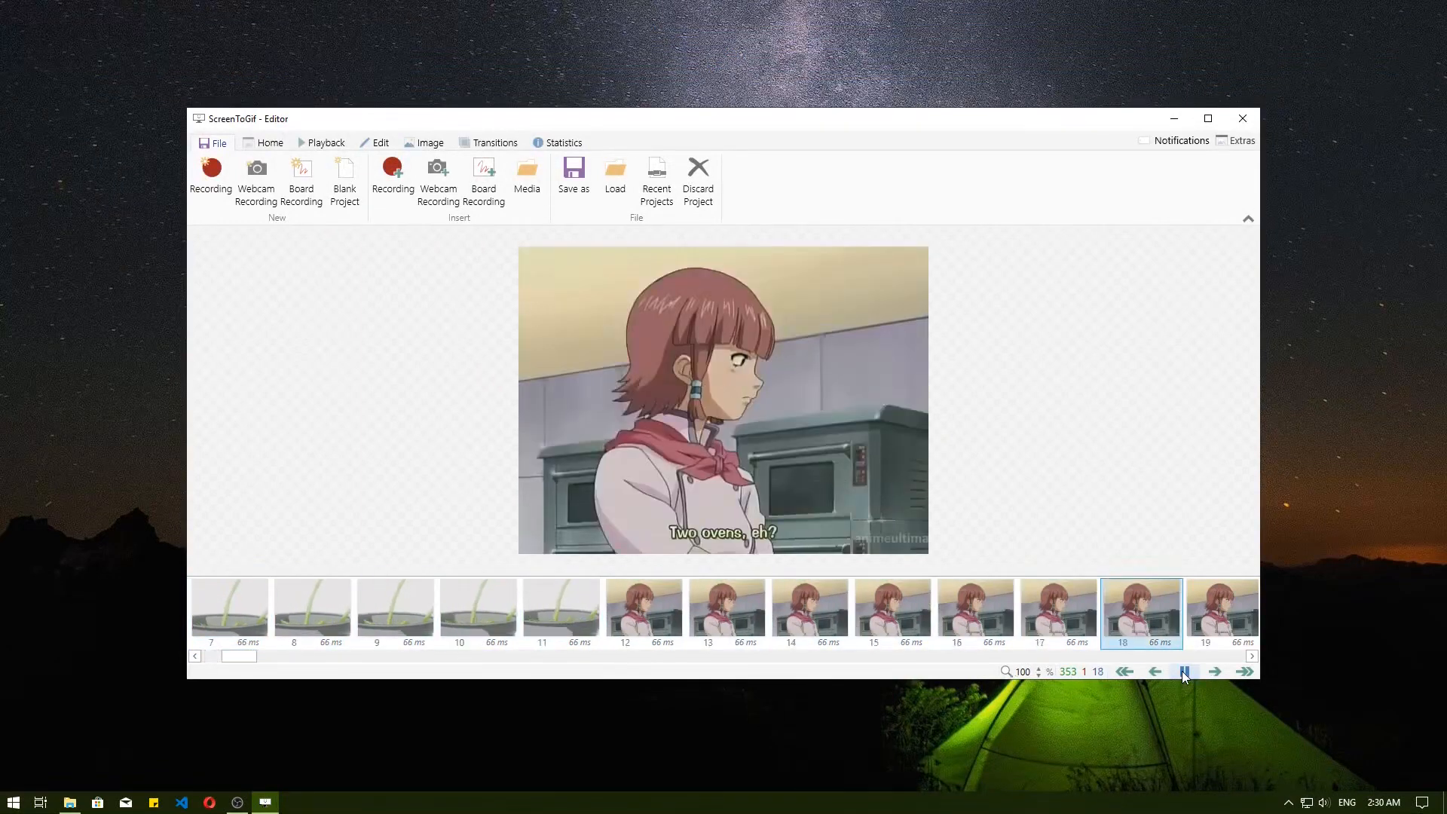
{"action": "left_click", "coordinate": [1184, 671]}
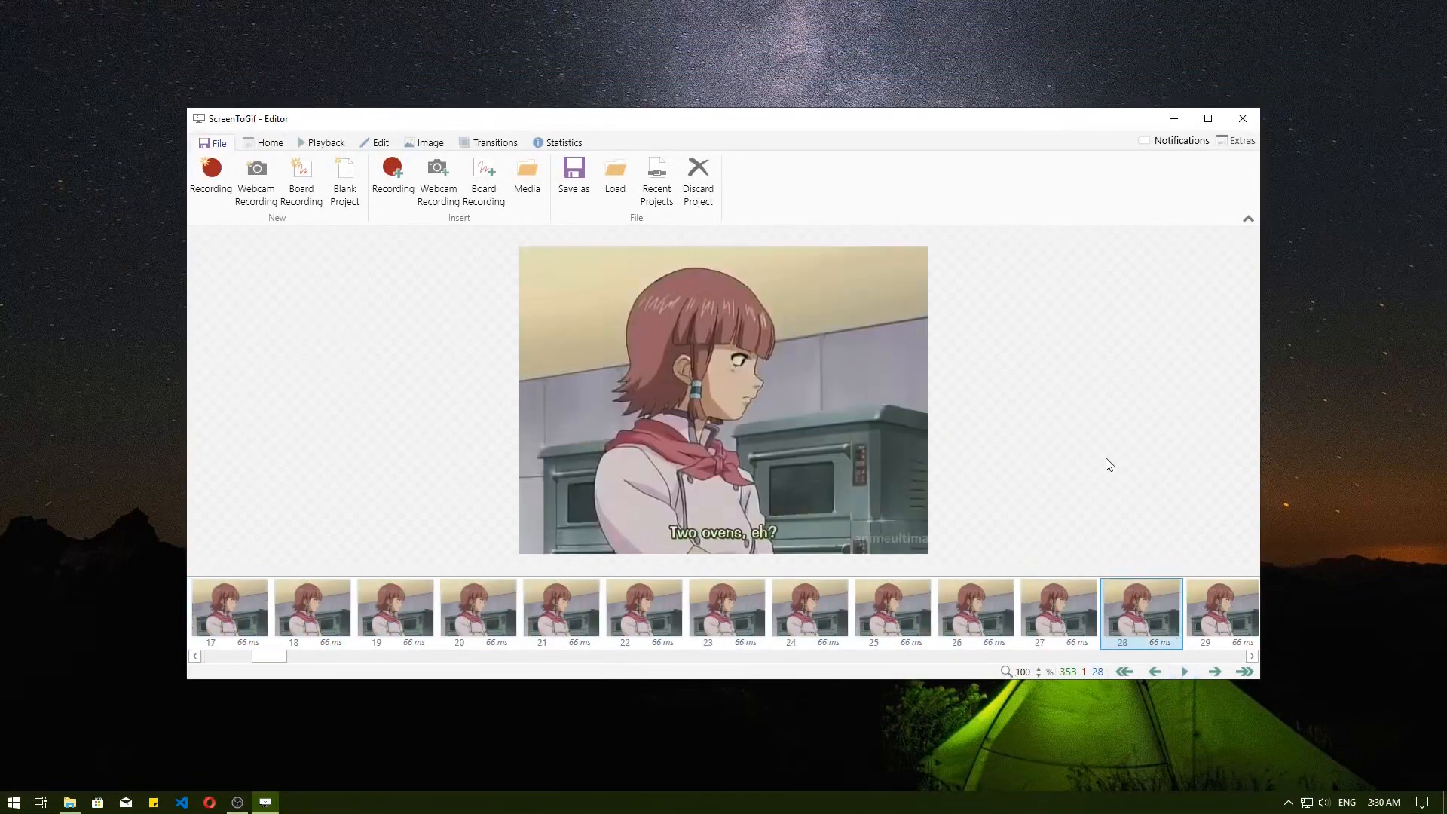
{"action": "left_click", "coordinate": [1206, 119]}
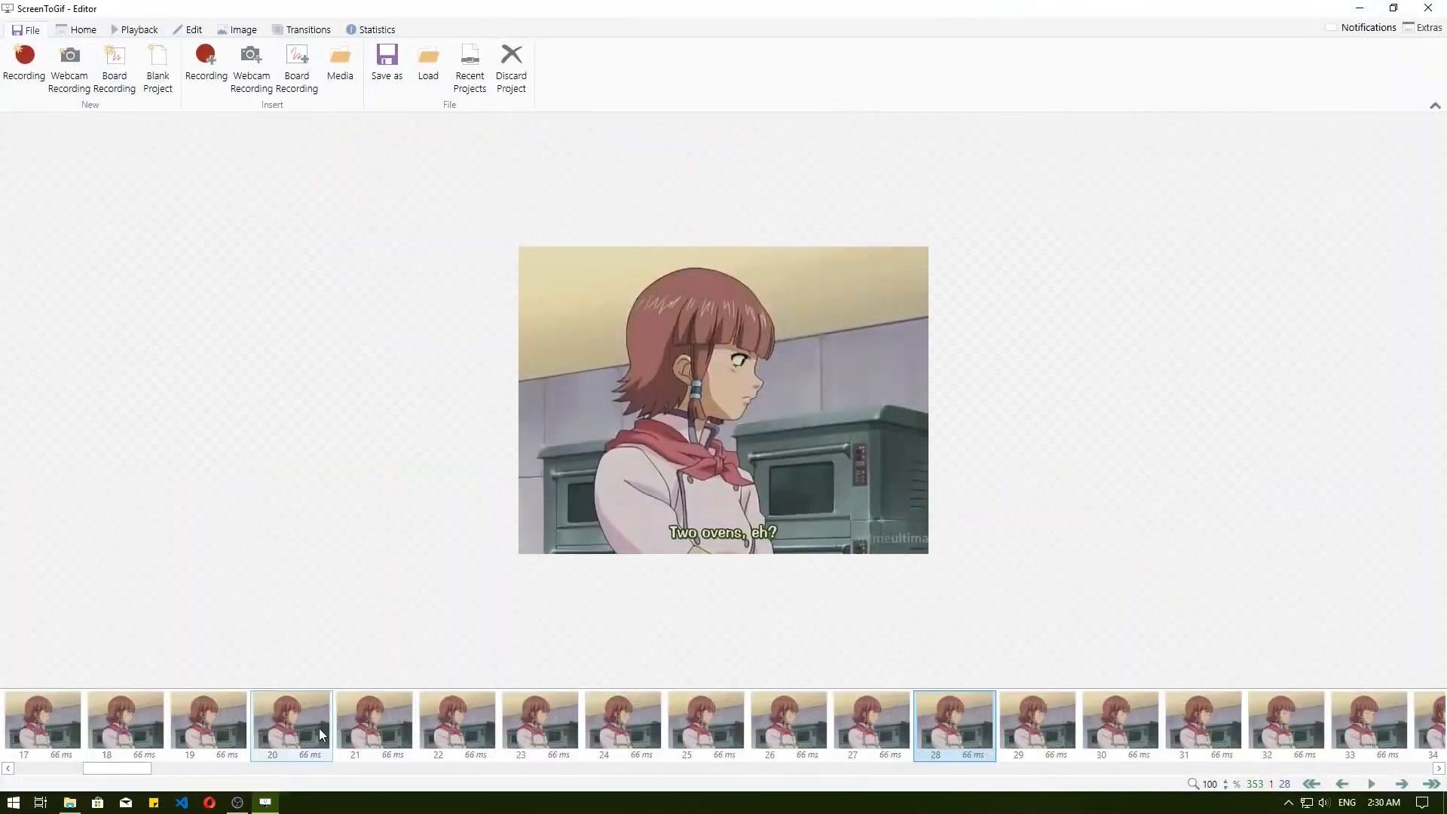
Find where the bowl-mixing scene starts and delete all frames before it, from 0 to 163.
{"action": "left_click_drag", "start_coordinate": [126, 772], "coordinate": [57, 768]}
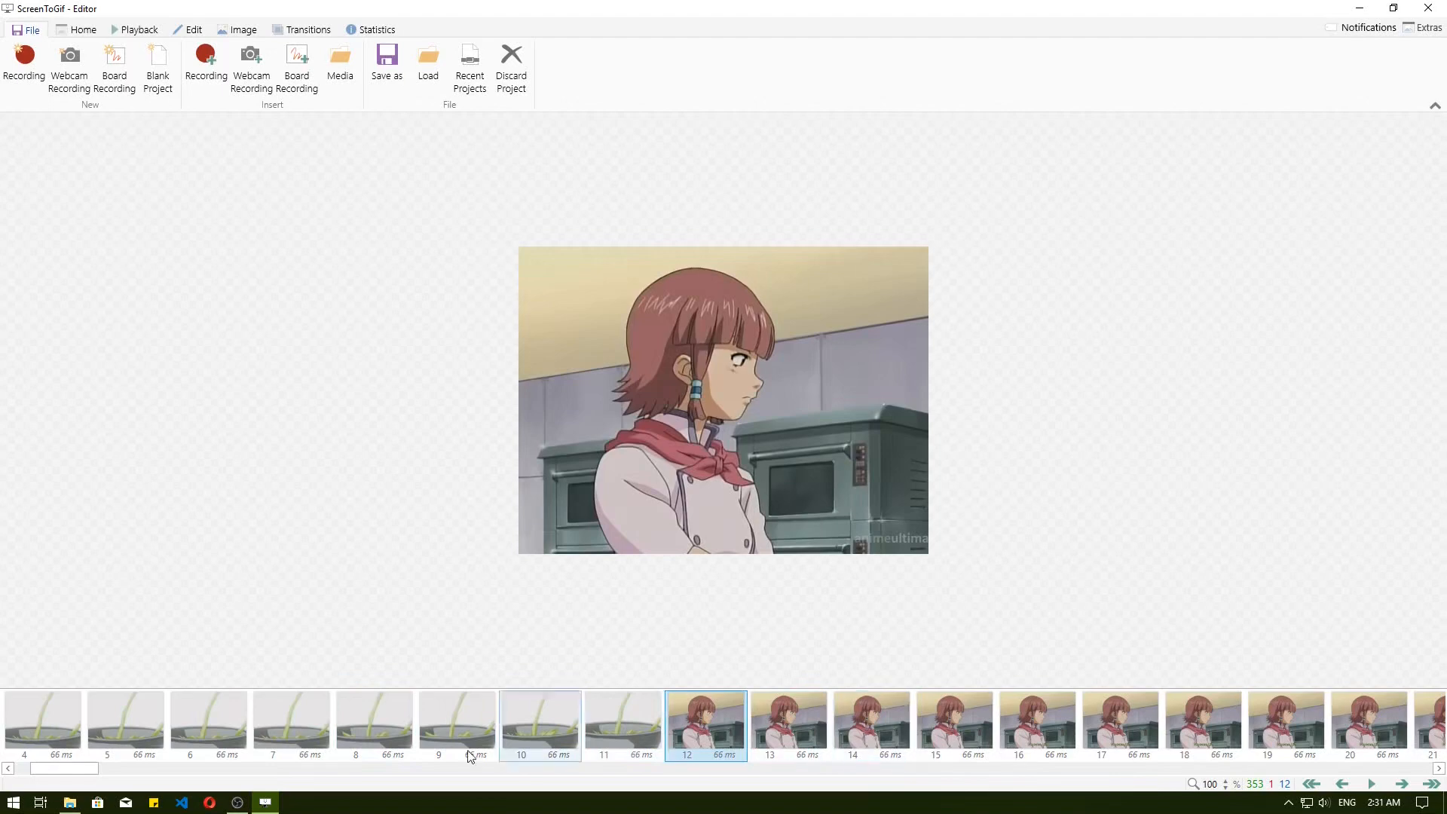
{"action": "left_click_drag", "start_coordinate": [96, 769], "coordinate": [716, 769]}
{"action": "left_click", "coordinate": [358, 754]}
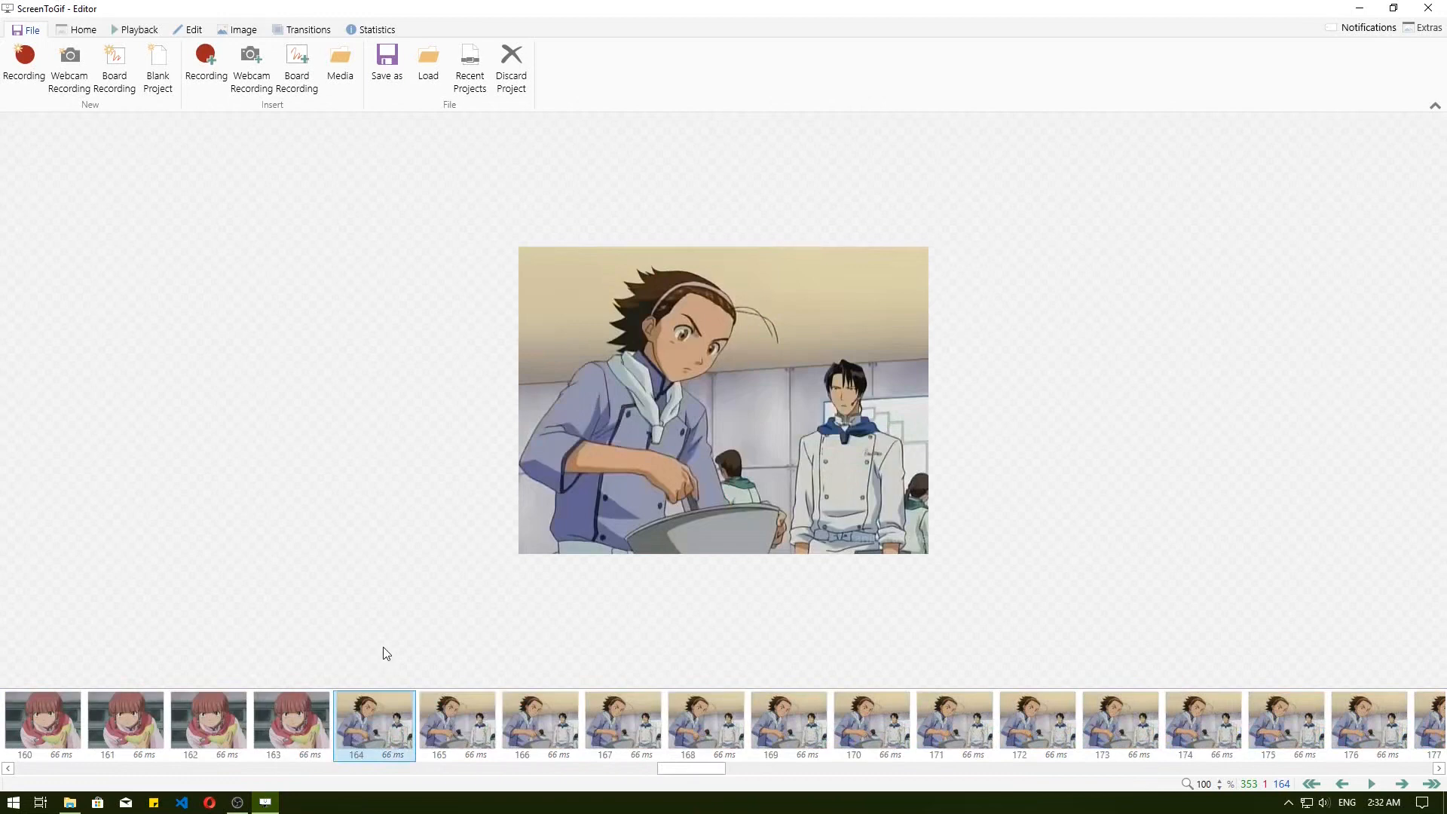
{"action": "left_click", "coordinate": [274, 743]}
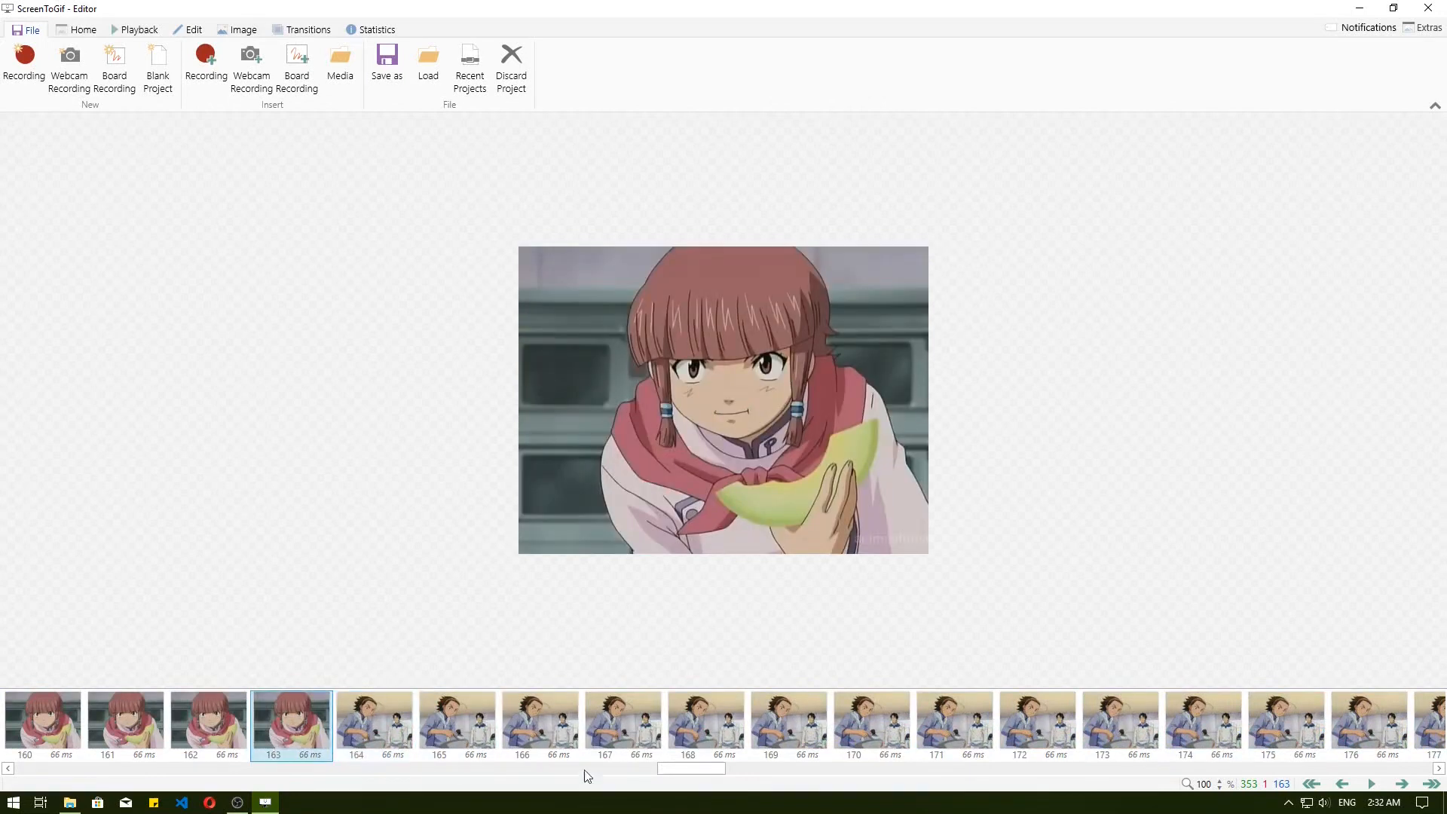
{"action": "left_click_drag", "start_coordinate": [692, 772], "coordinate": [48, 771]}
{"action": "left_click", "coordinate": [20, 736], "text": "shift"}
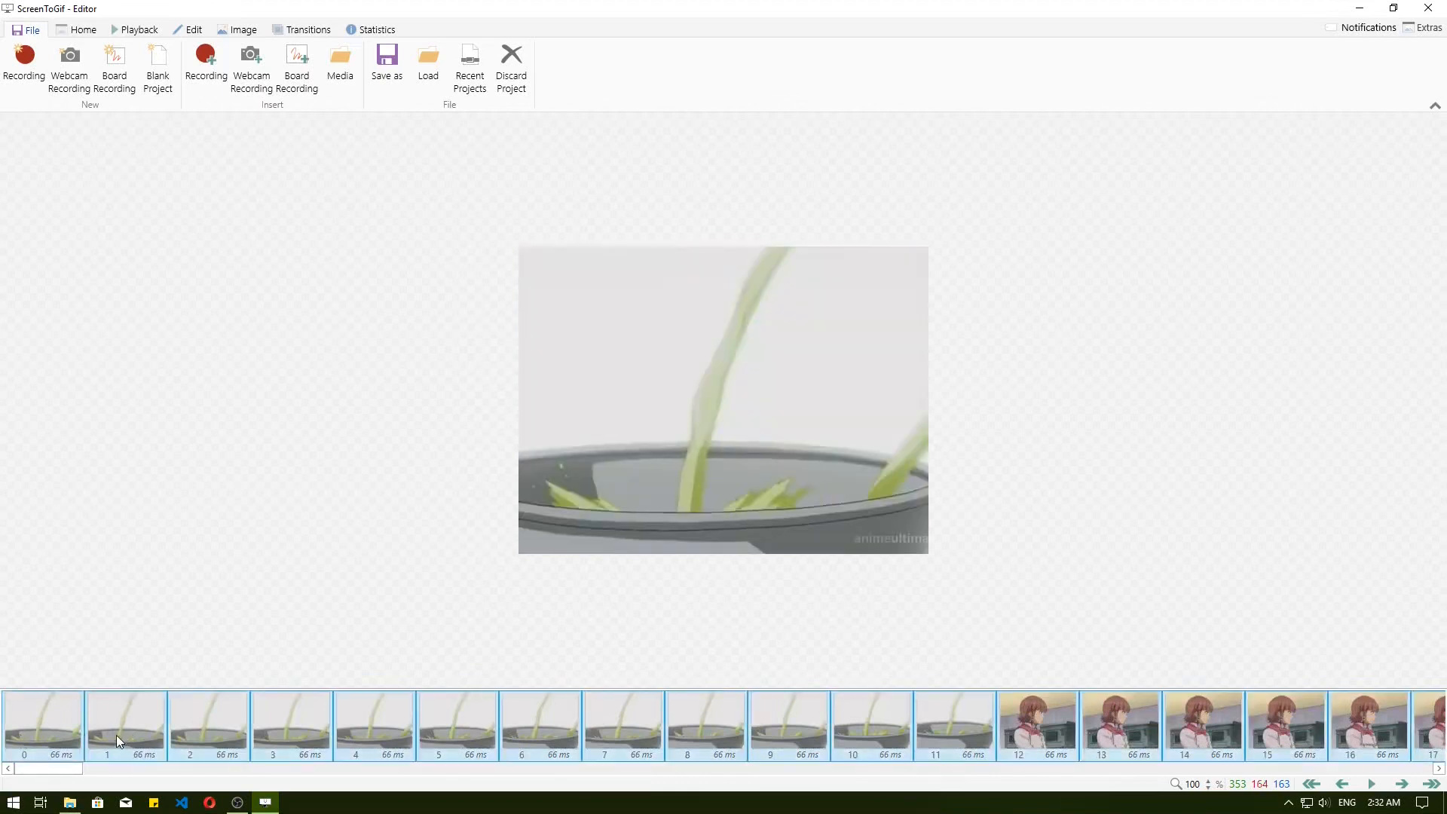
{"action": "key", "text": "Delete"}
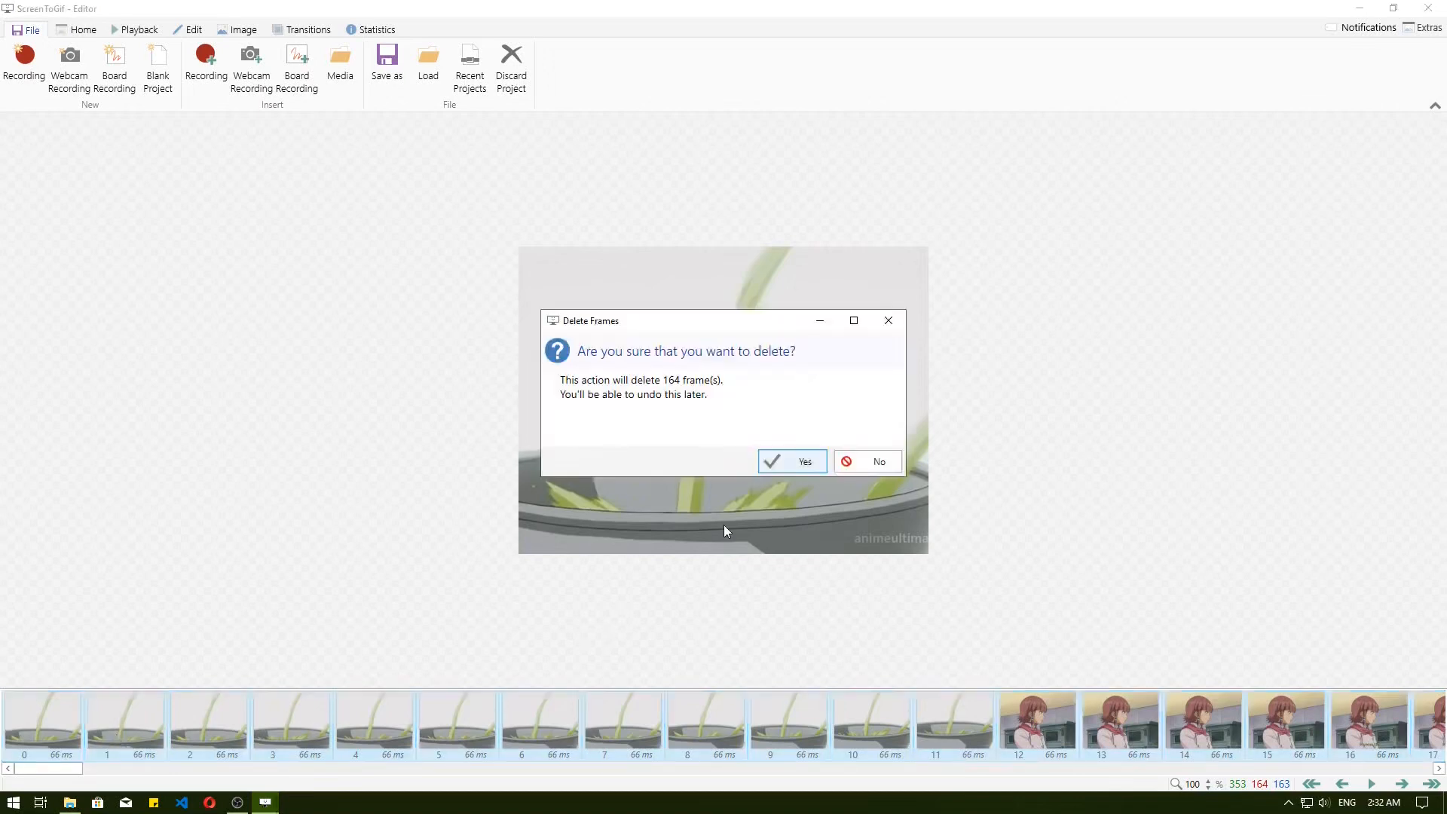
{"action": "left_click", "coordinate": [798, 462]}
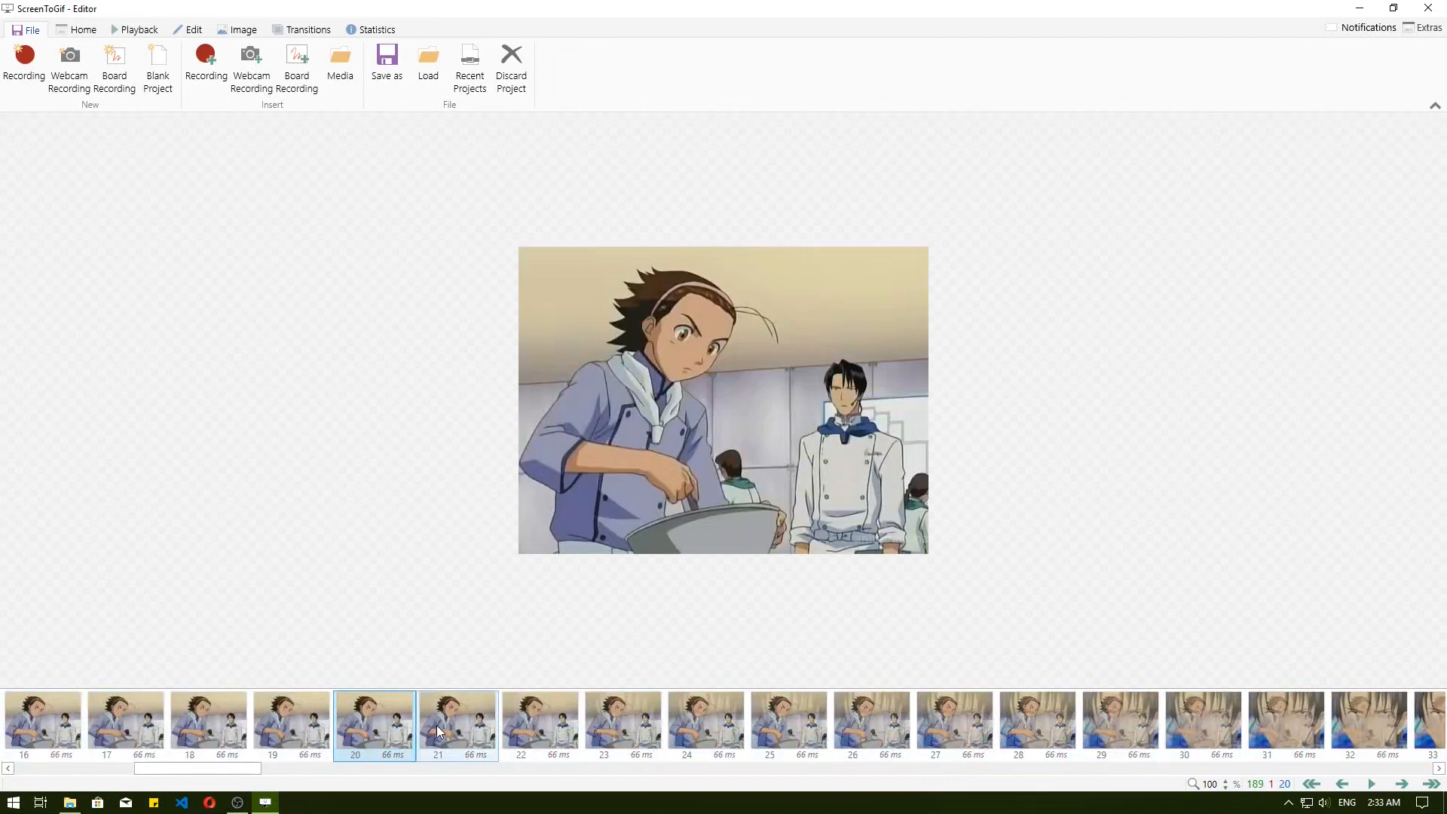
Delete frames 21 to 187 and the trailing blank white frame, keeping only the start of the mixing scene.
{"action": "left_click", "coordinate": [436, 725]}
{"action": "left_click_drag", "start_coordinate": [233, 766], "coordinate": [1383, 693]}
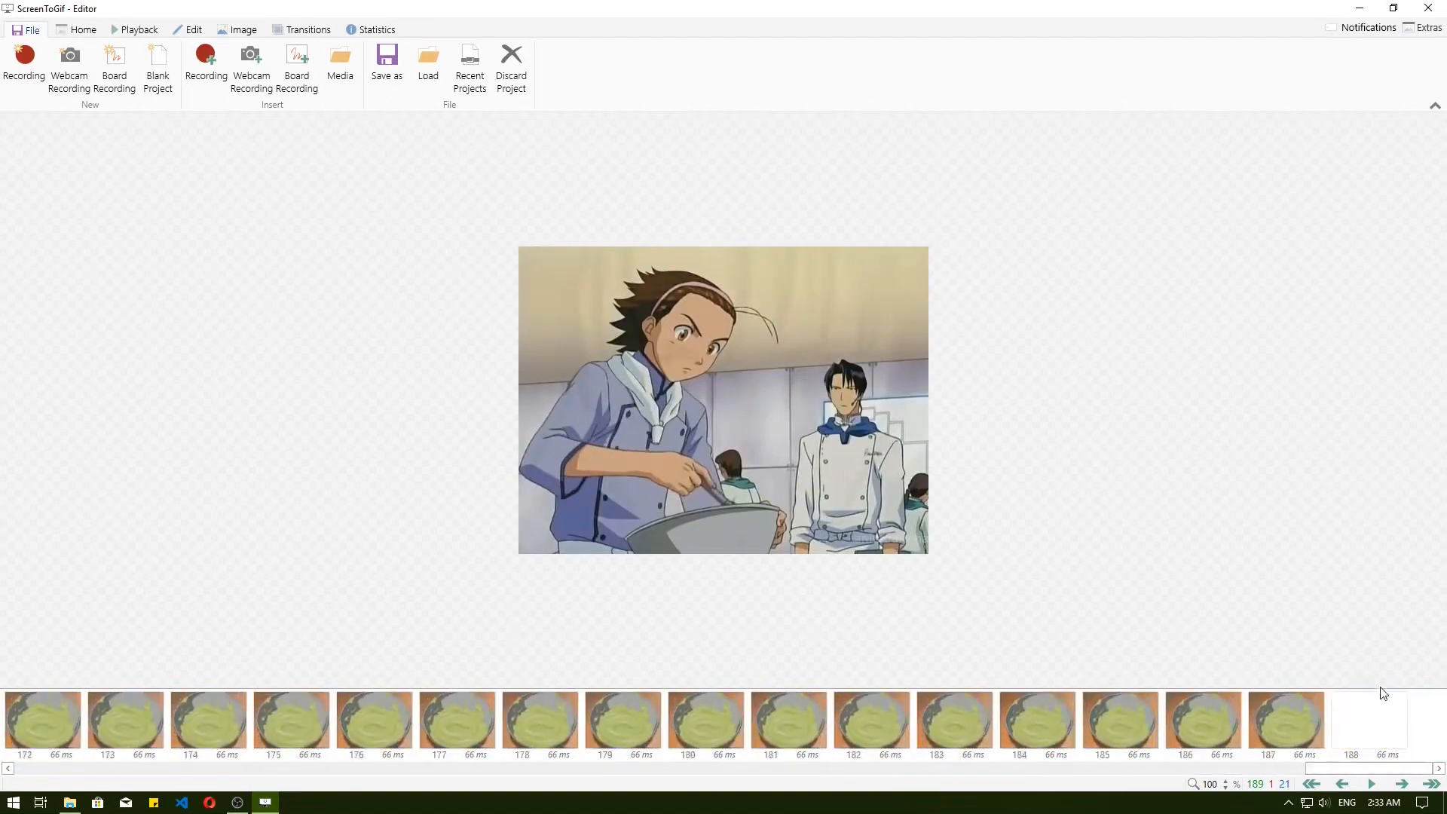
{"action": "left_click", "coordinate": [1291, 716], "text": "shift"}
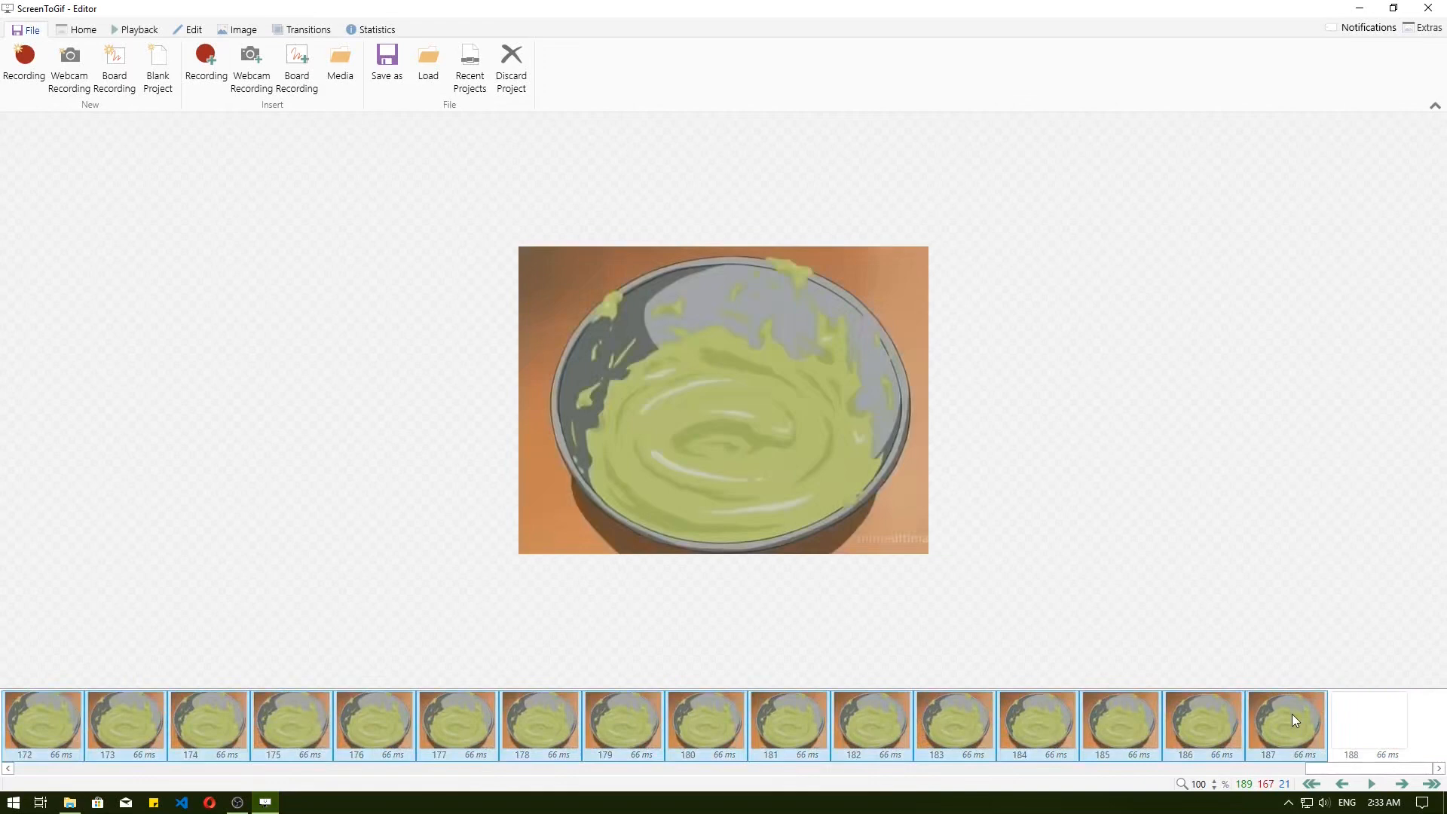
{"action": "key", "text": "Delete"}
{"action": "key", "text": "Return"}
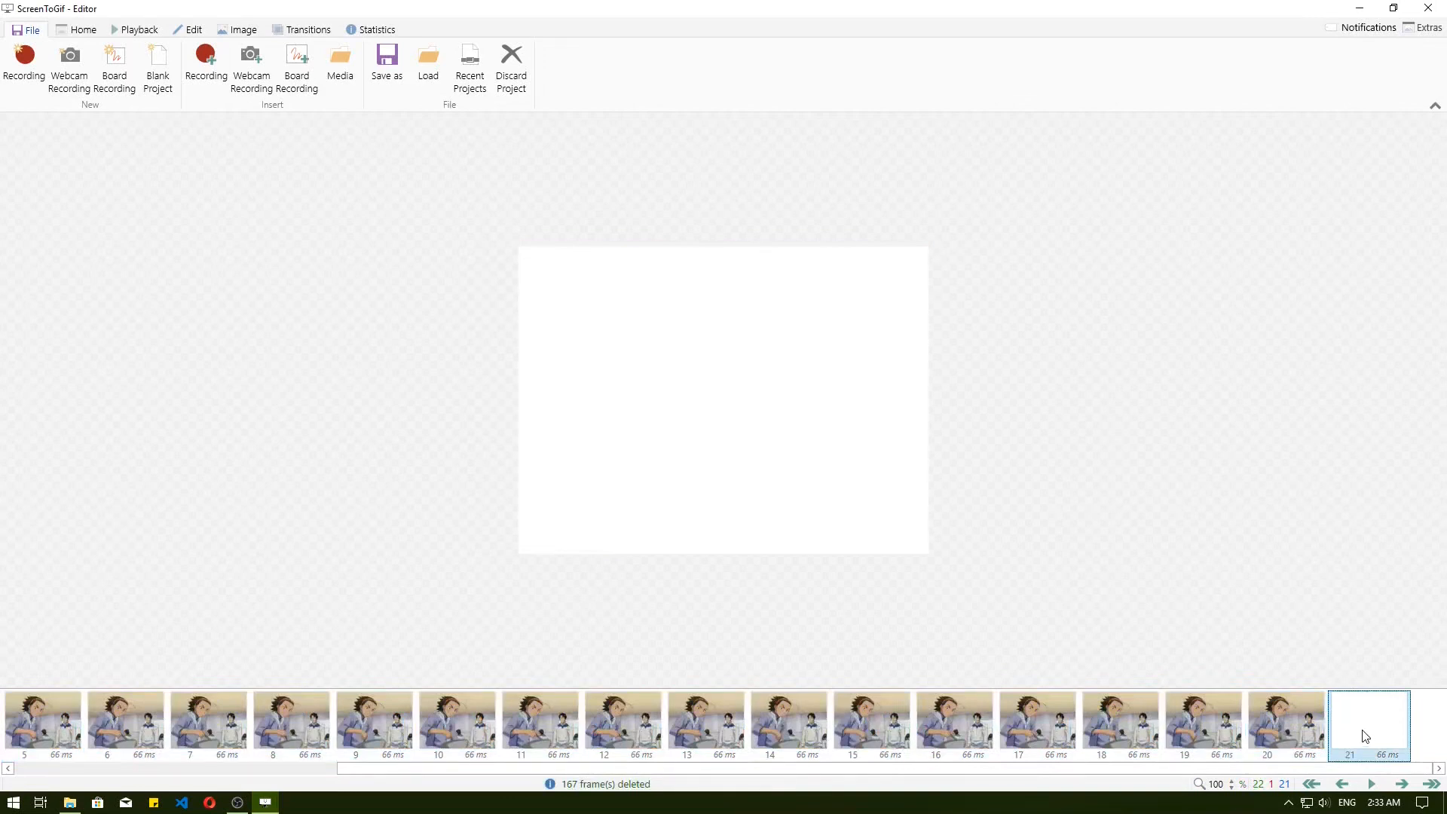
{"action": "key", "text": "Delete"}
{"action": "key", "text": "Return"}
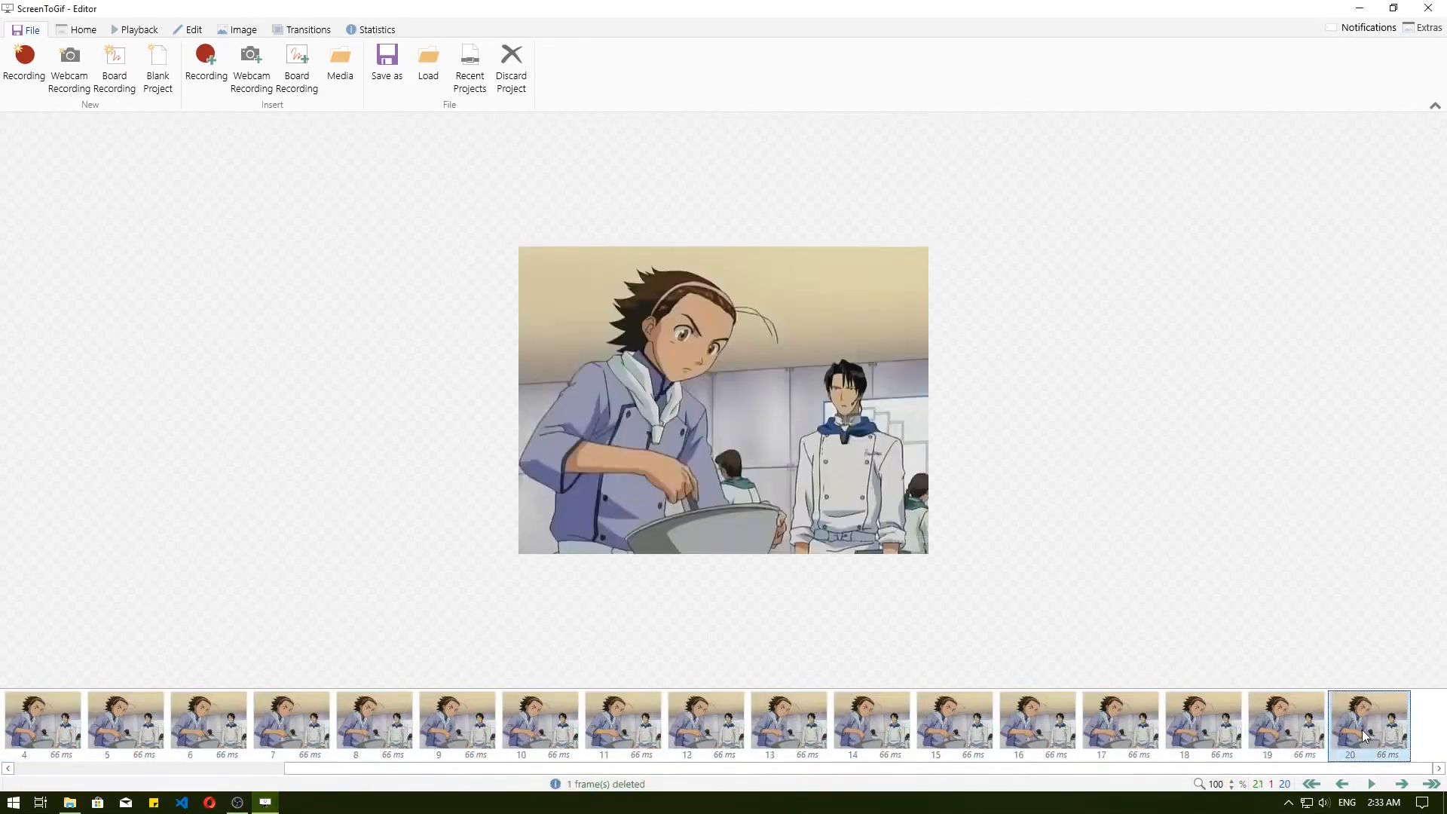
Play the trimmed animation to check its loop and stop the playback.
{"action": "left_click", "coordinate": [1375, 785]}
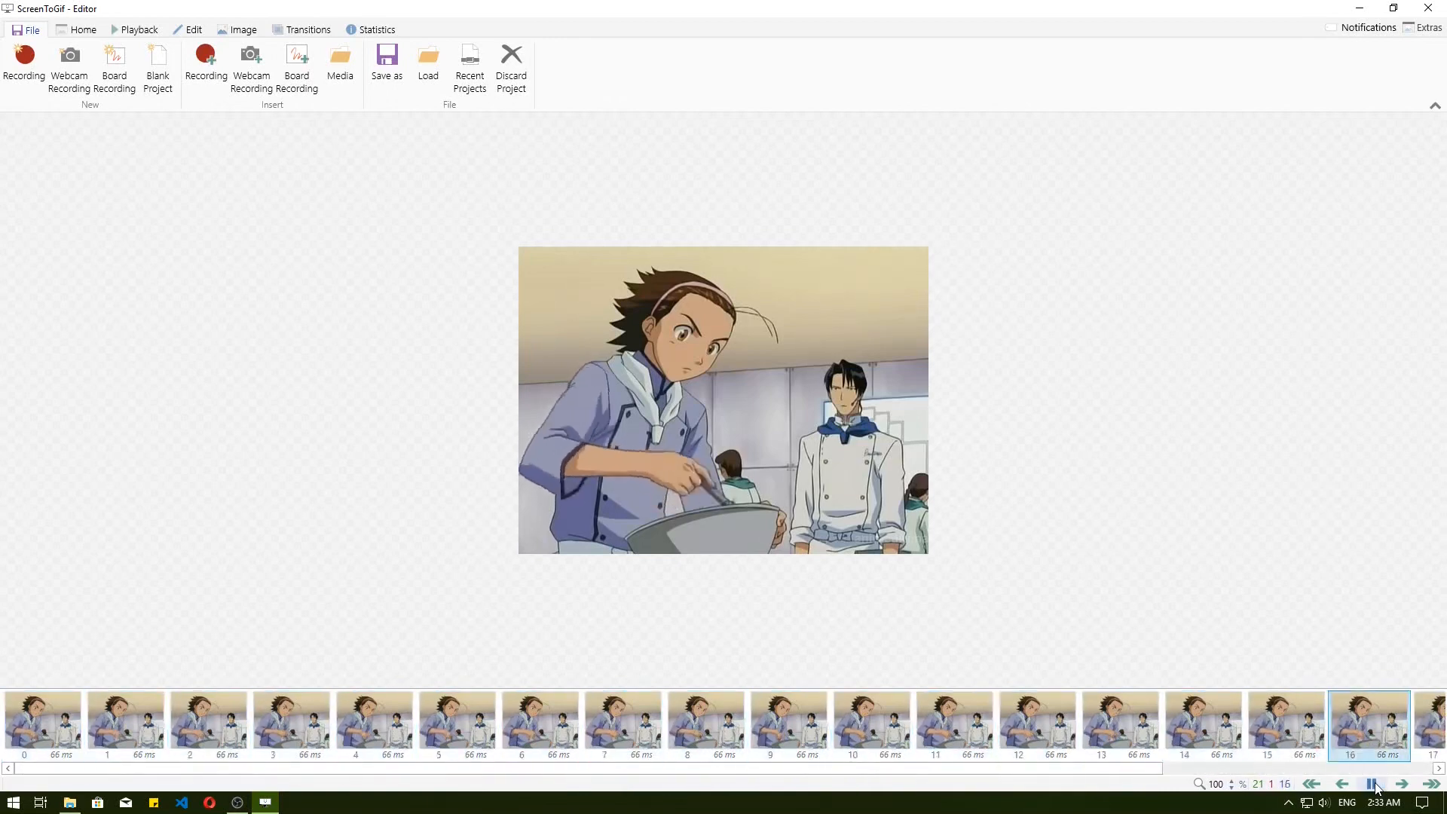
{"action": "key", "text": "ctrl+s"}
{"action": "key", "text": "Escape"}
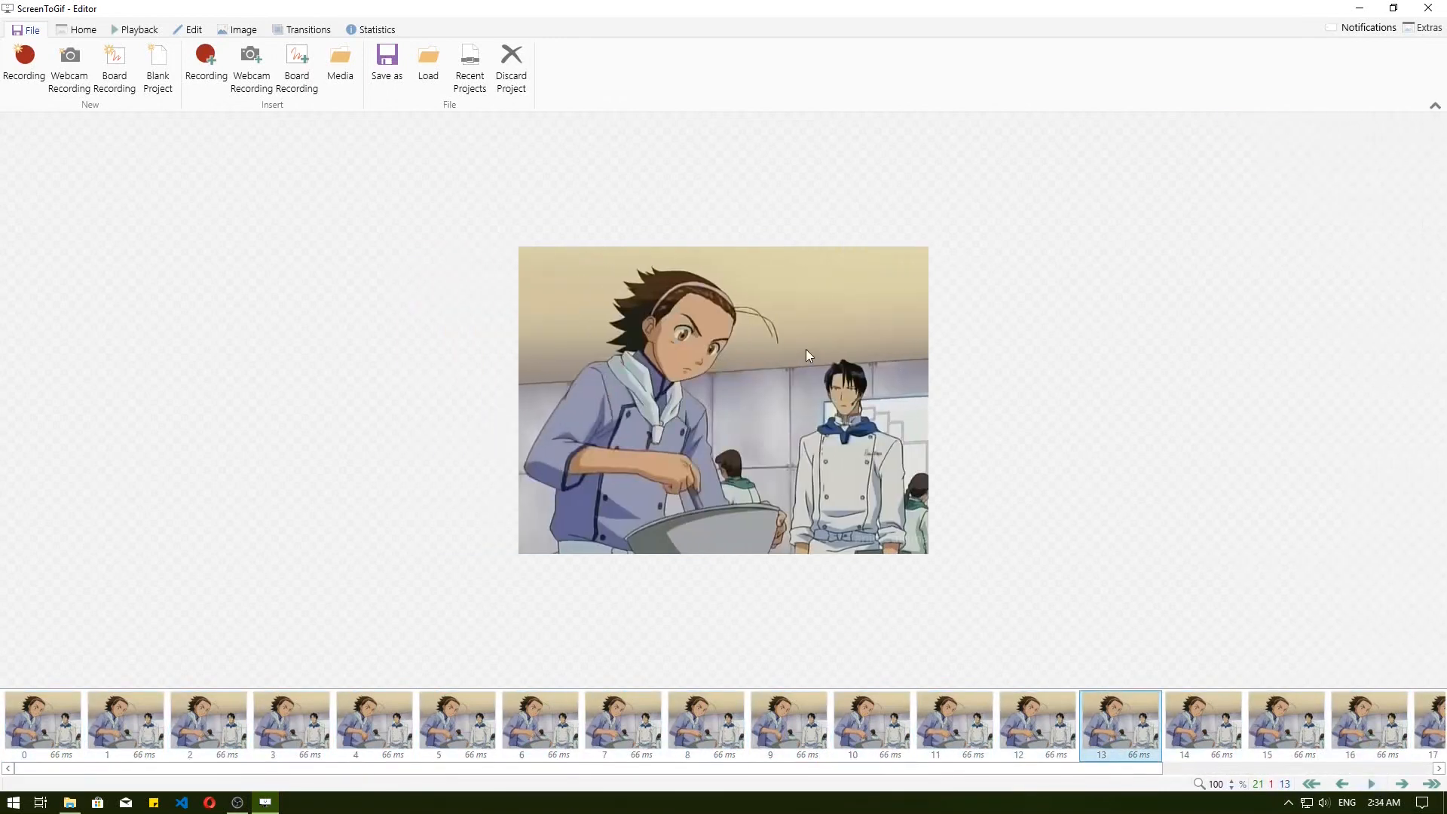
Save the animation as a GIF named Animation in the Documents\screen to gif folder, using that folder's path copied from File Explorer.
{"action": "left_click", "coordinate": [386, 62]}
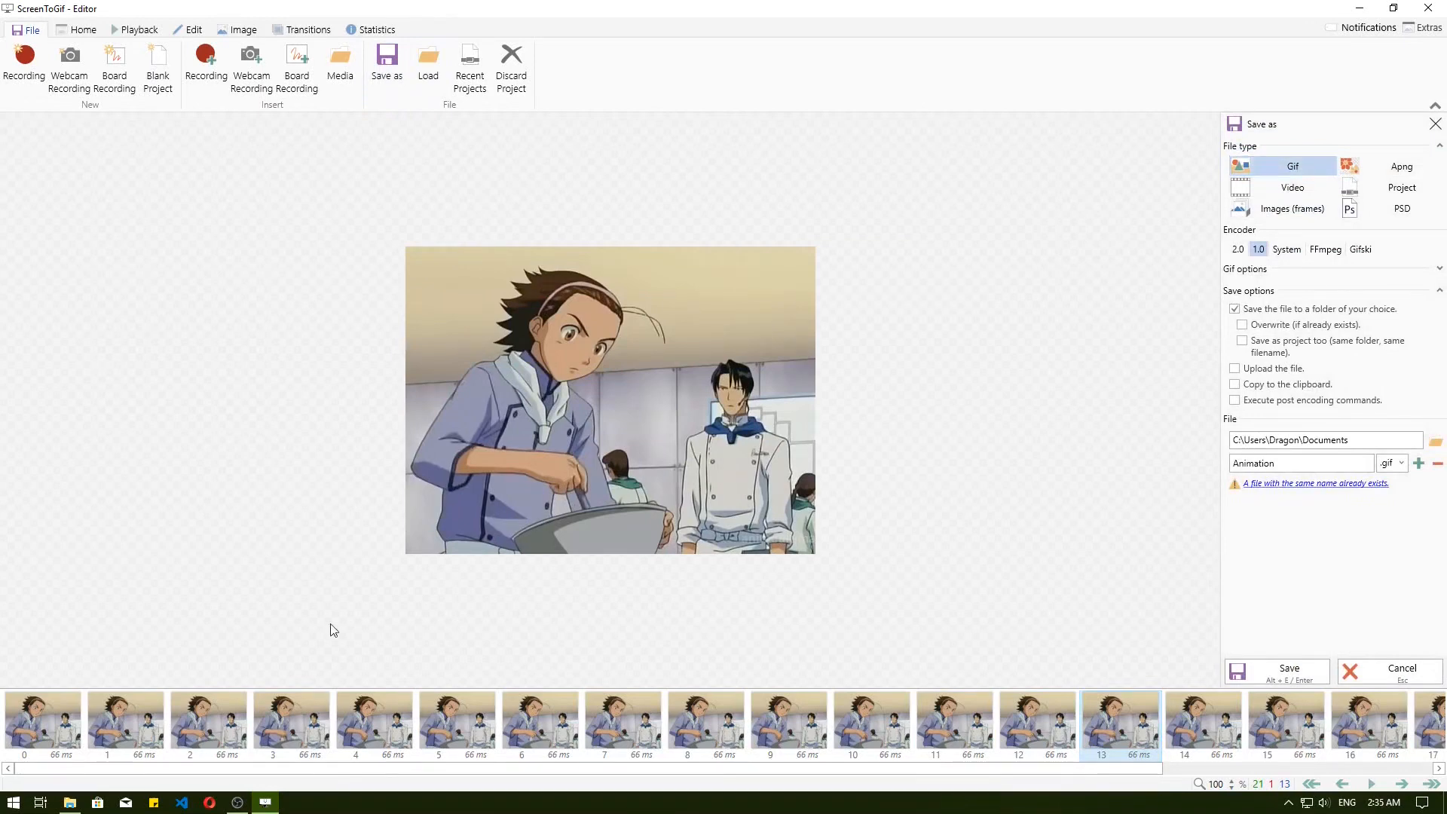
{"action": "left_click", "coordinate": [69, 802]}
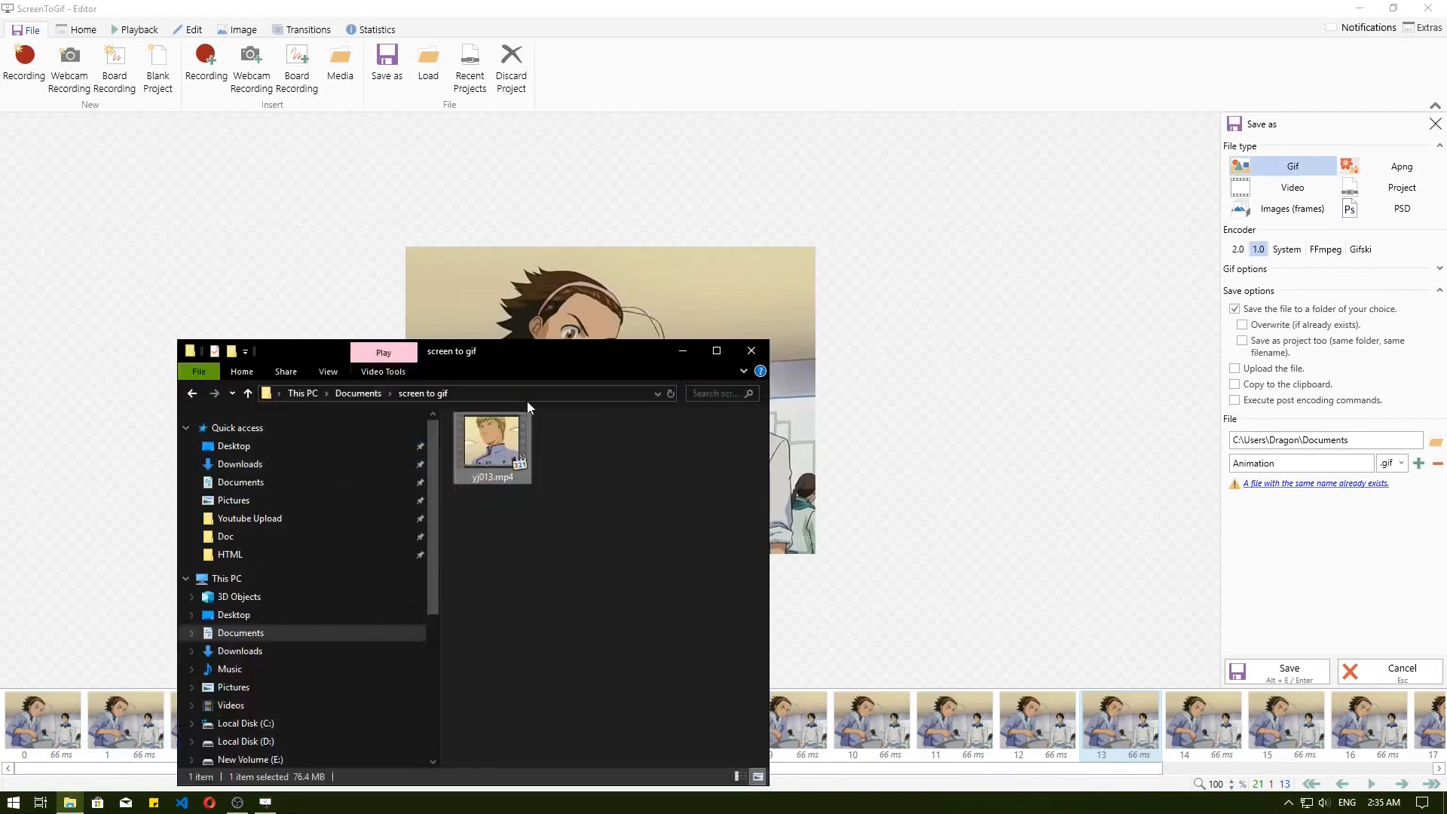
{"action": "left_click", "coordinate": [526, 392]}
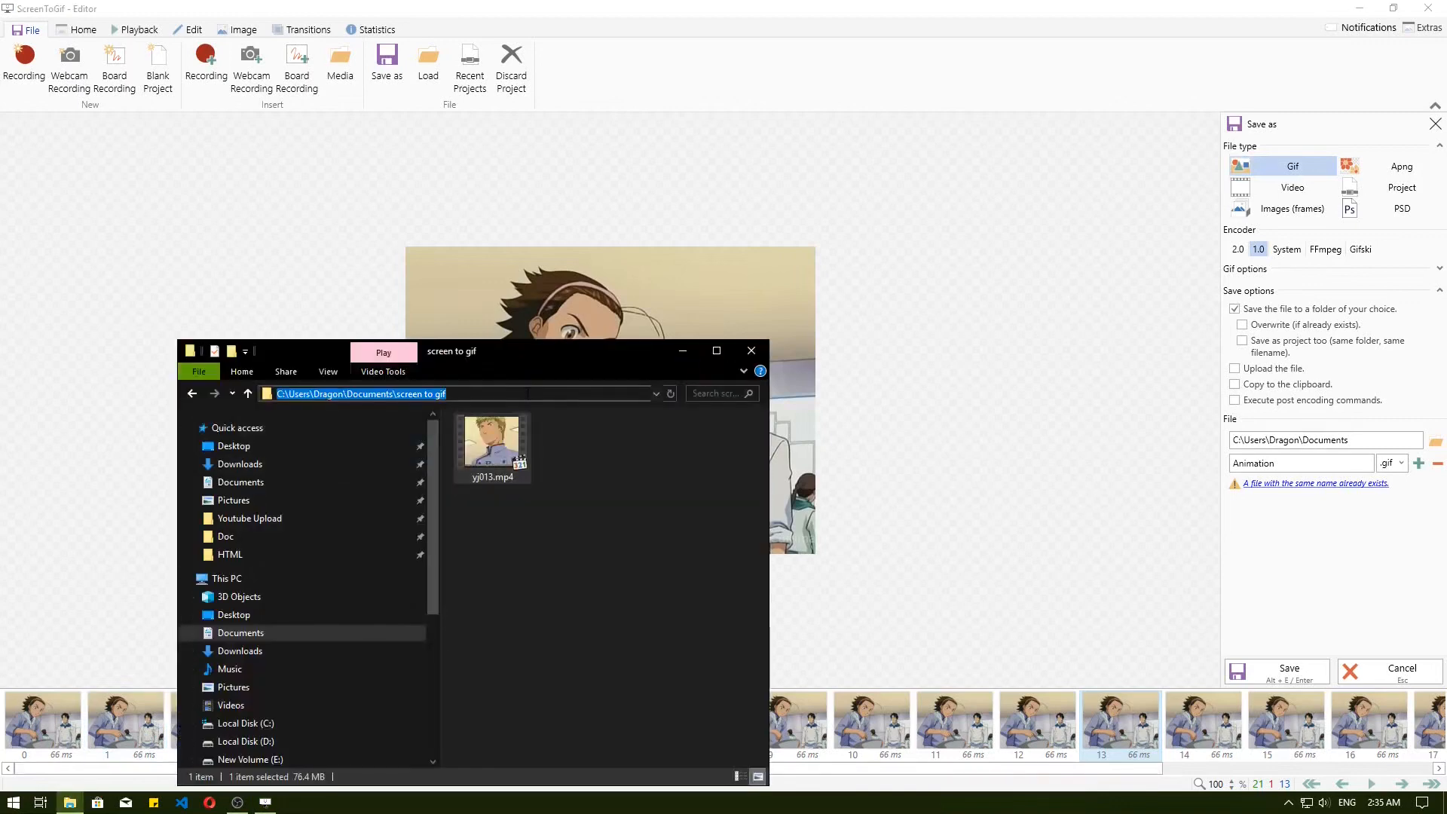
{"action": "right_click", "coordinate": [526, 392]}
{"action": "left_click", "coordinate": [568, 443]}
{"action": "left_click", "coordinate": [1251, 439]}
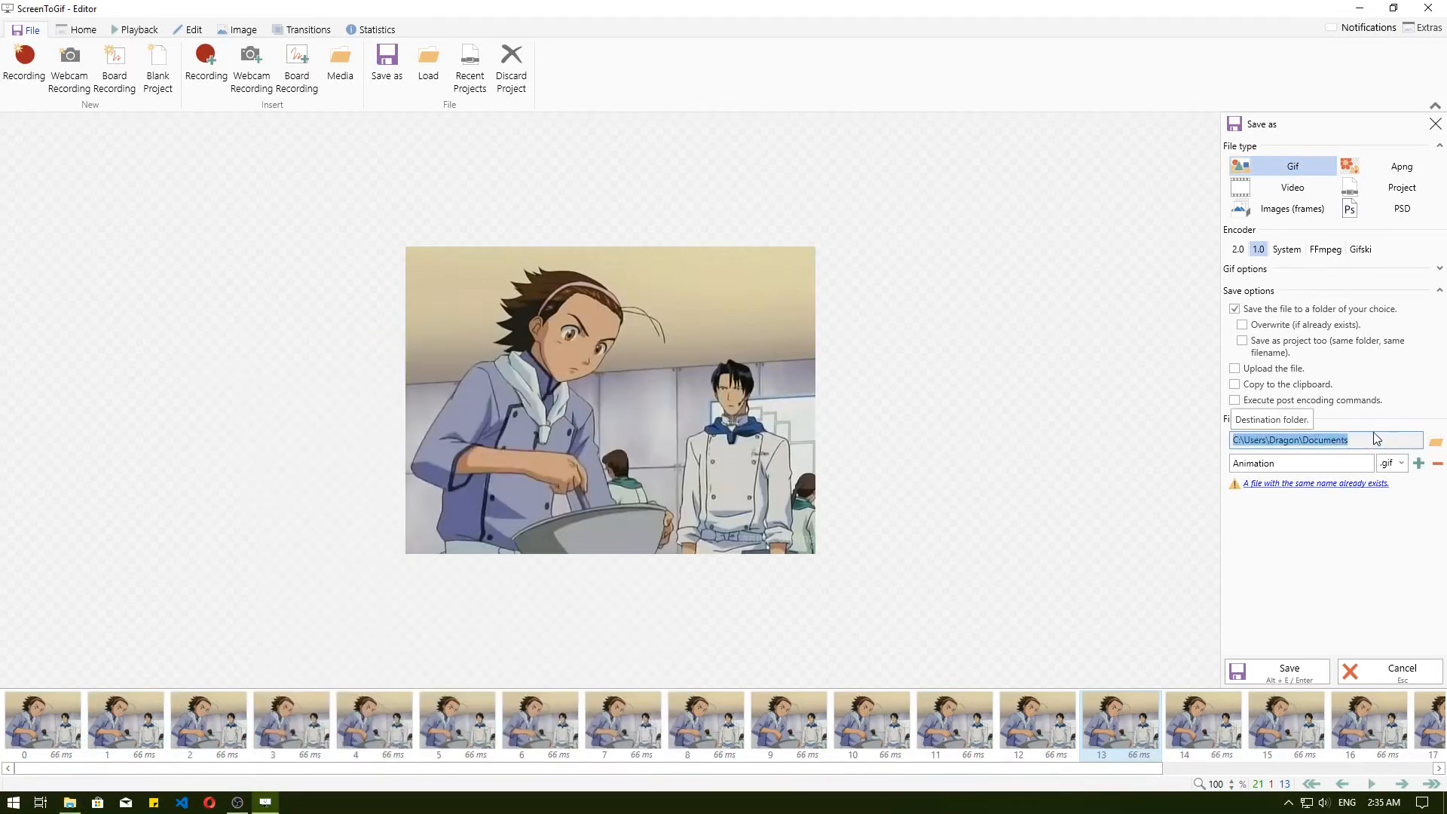
{"action": "key", "text": "ctrl+v"}
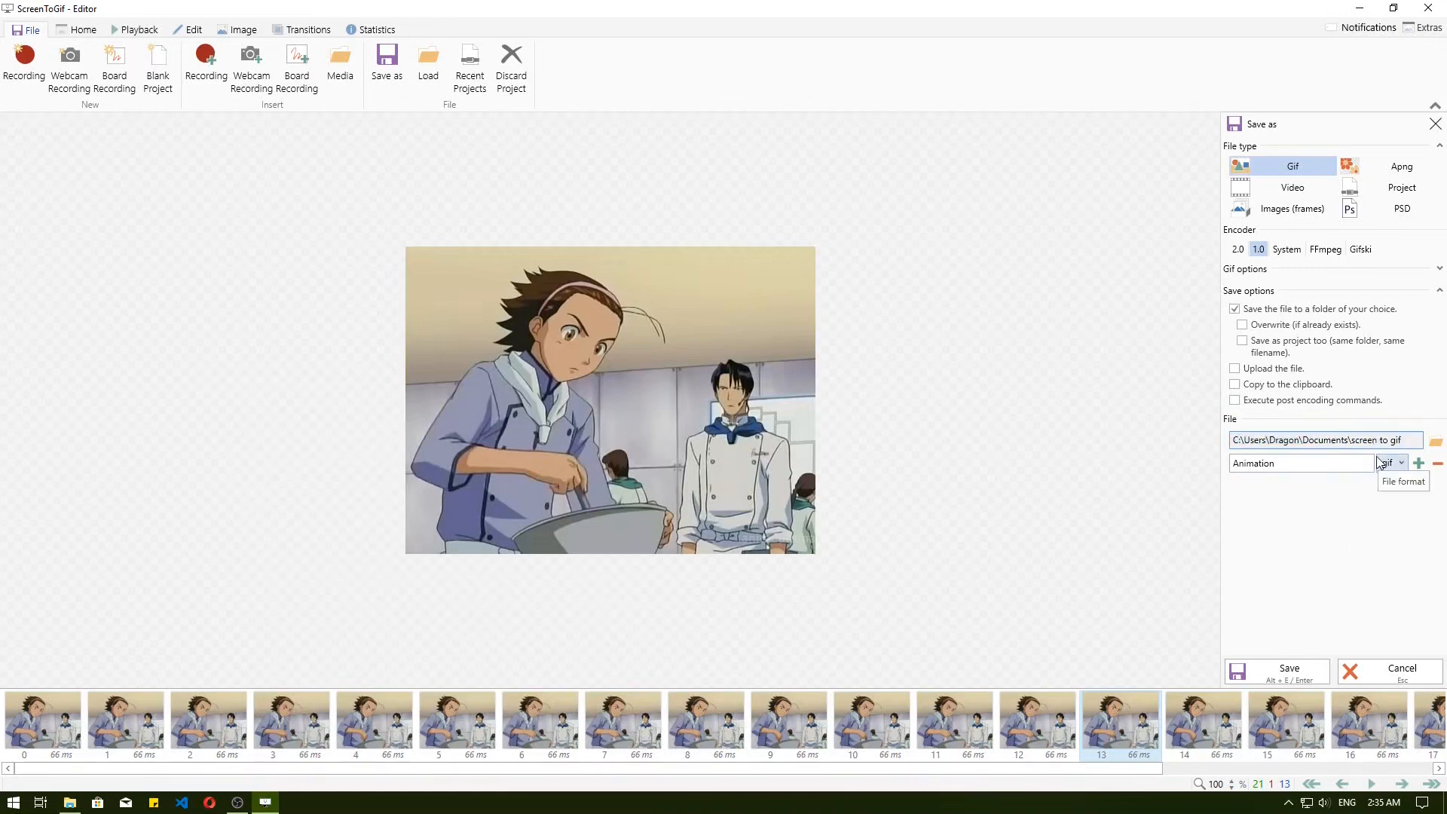
{"action": "left_click", "coordinate": [1273, 673]}
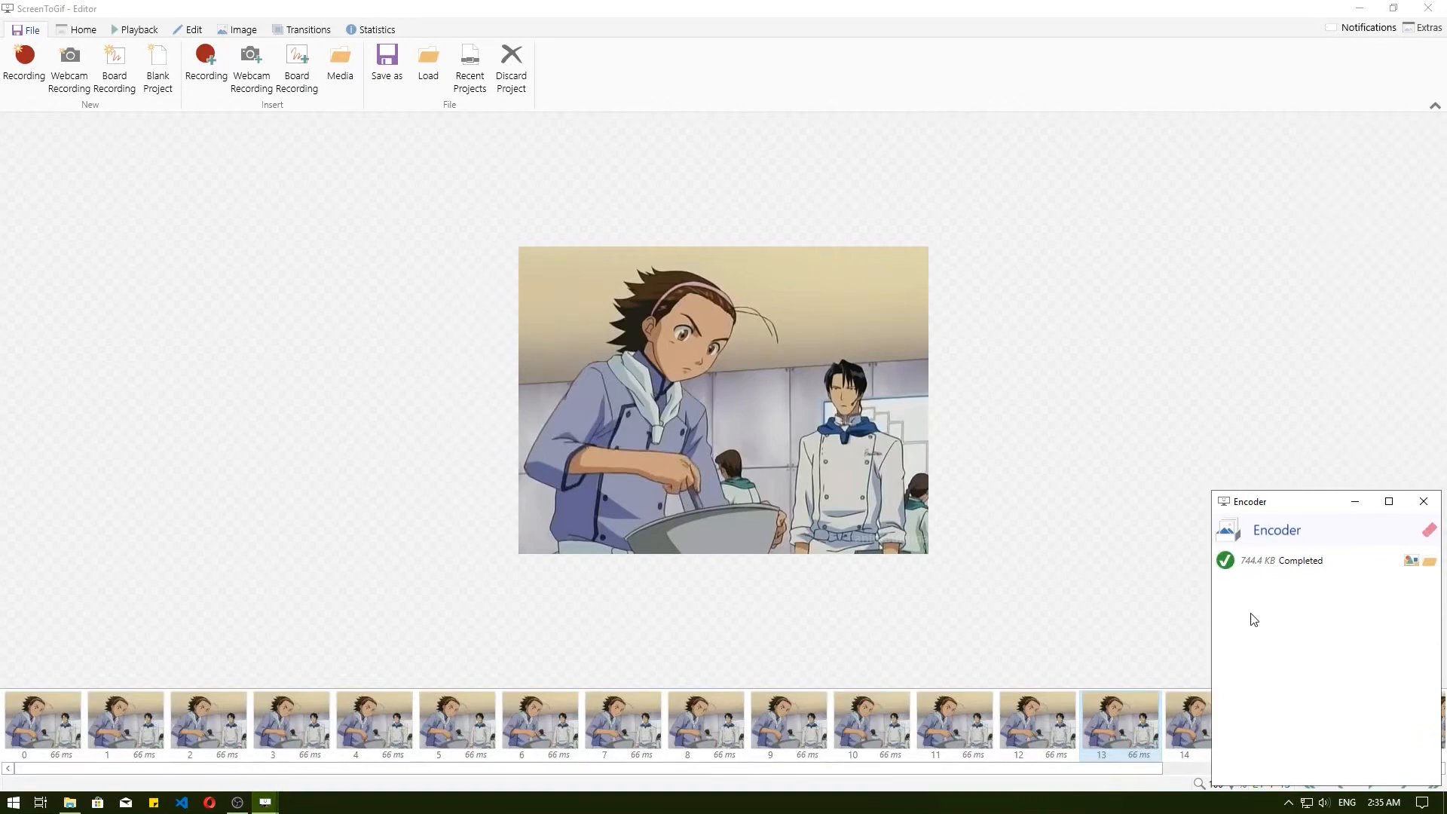
Switch to File Explorer and open the exported GIF to view it.
{"action": "left_click", "coordinate": [73, 805]}
{"action": "double_click", "coordinate": [505, 474]}
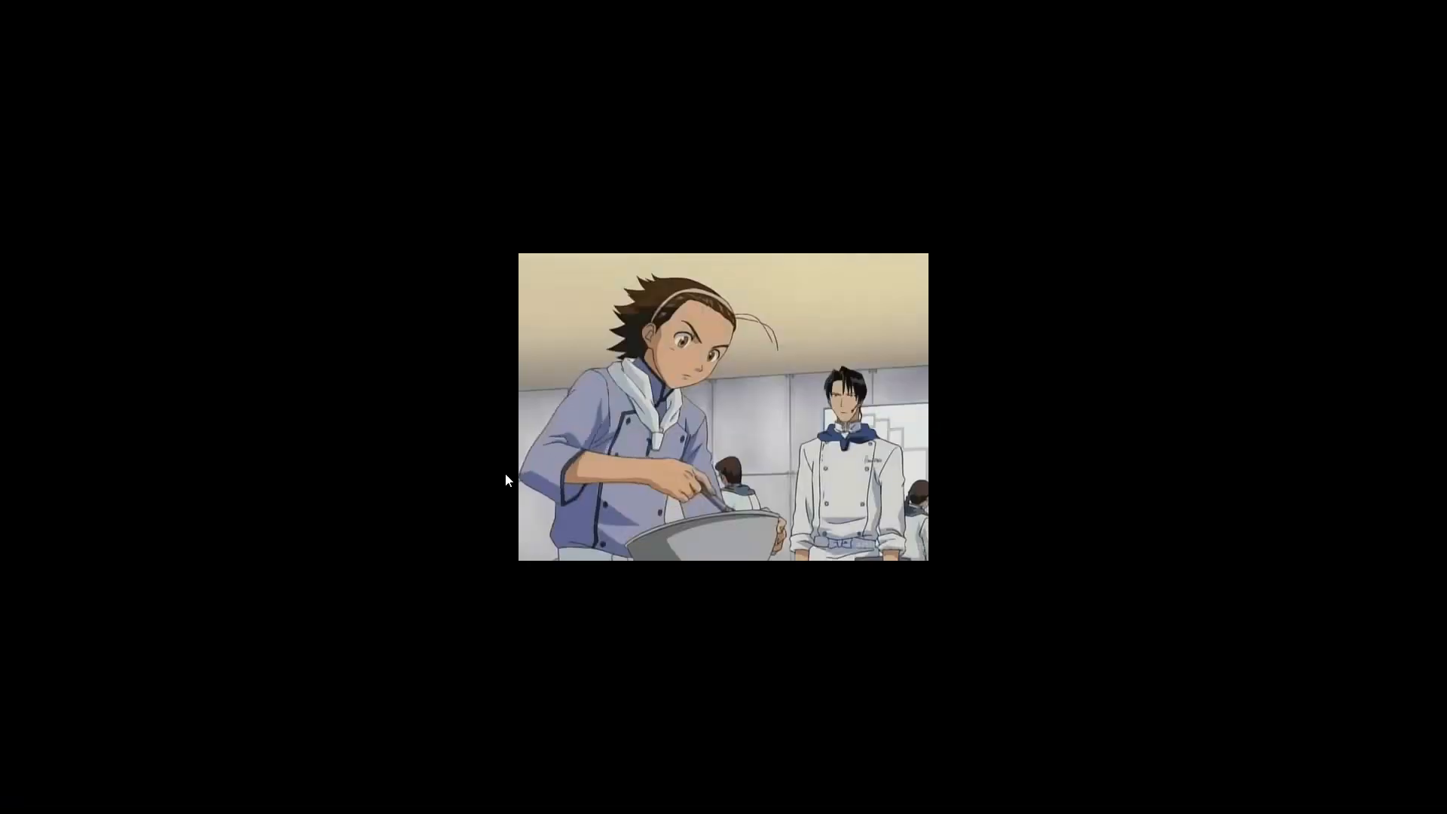